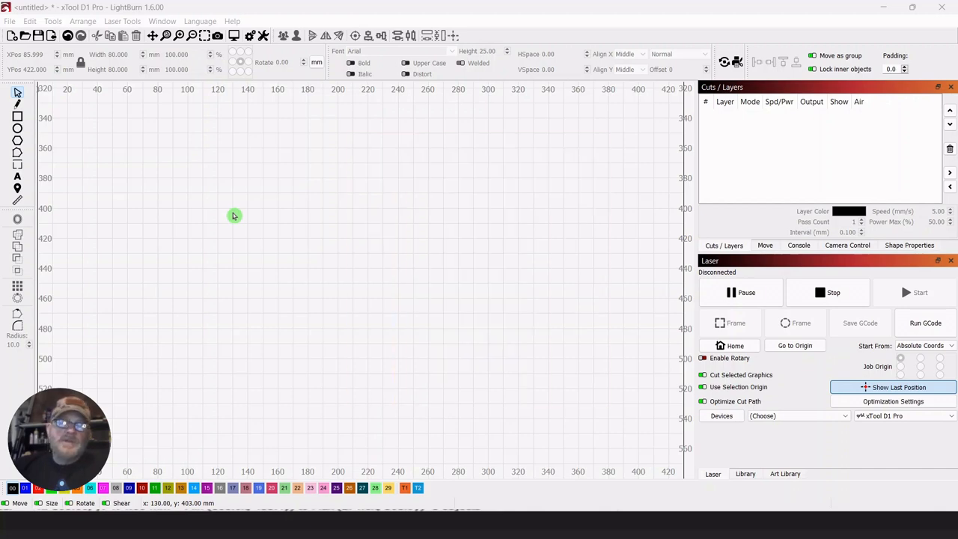
Draw a circle about 70 mm across in the workspace and set its width to 60 mm with proportions locked.
click(17, 131)
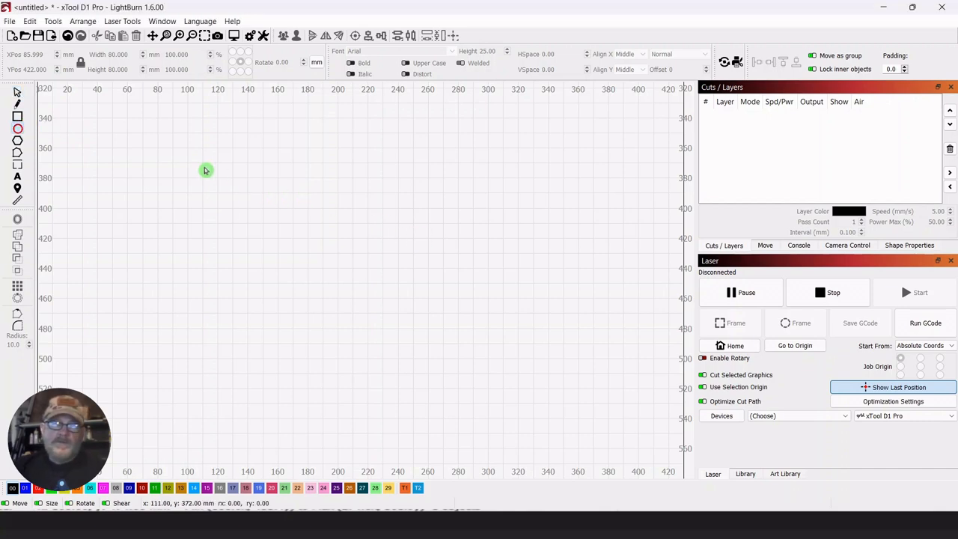
drag(204, 166, 311, 251)
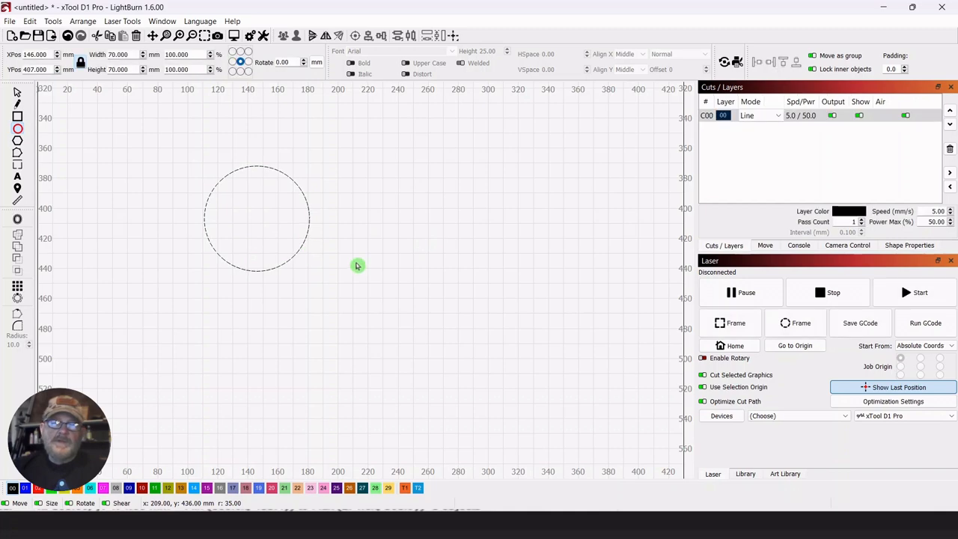
click(18, 94)
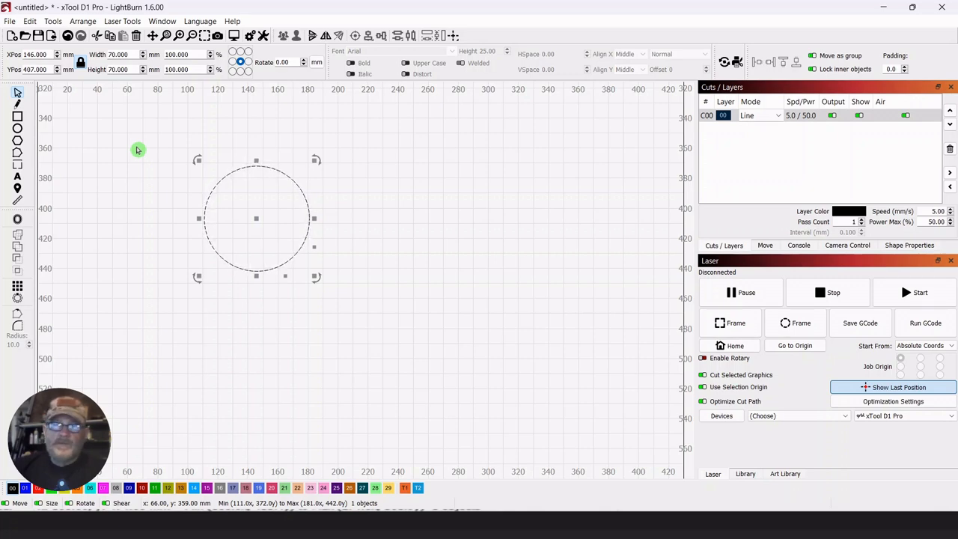
double_click(130, 54)
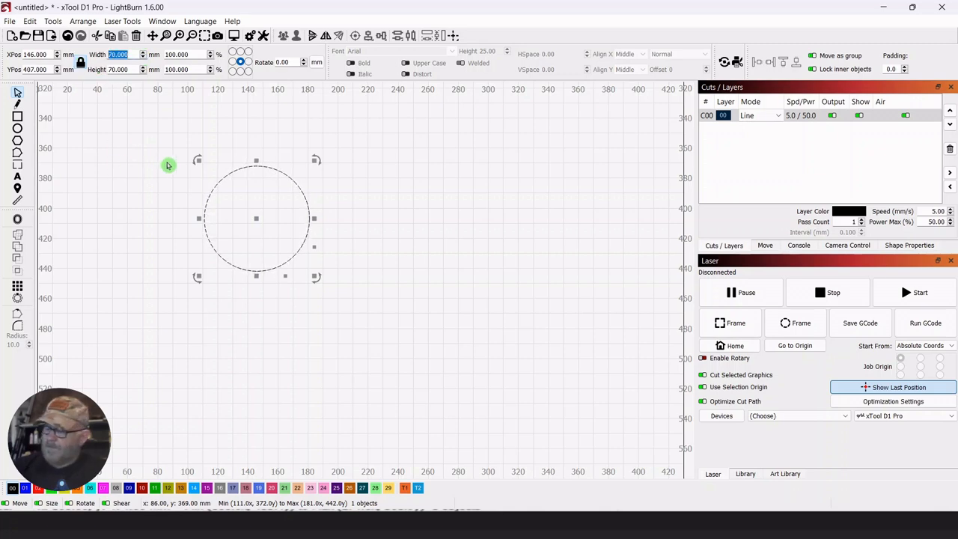
text(60)
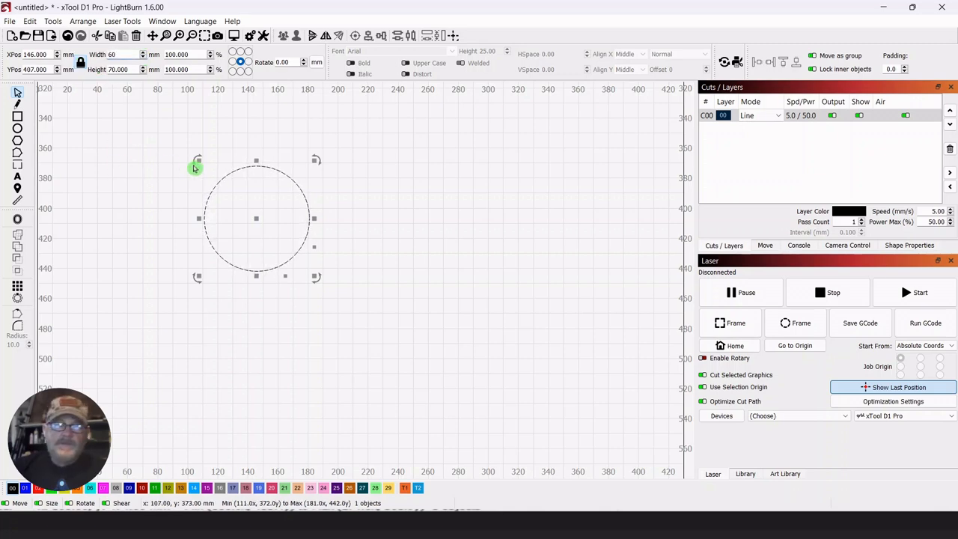
click(113, 141)
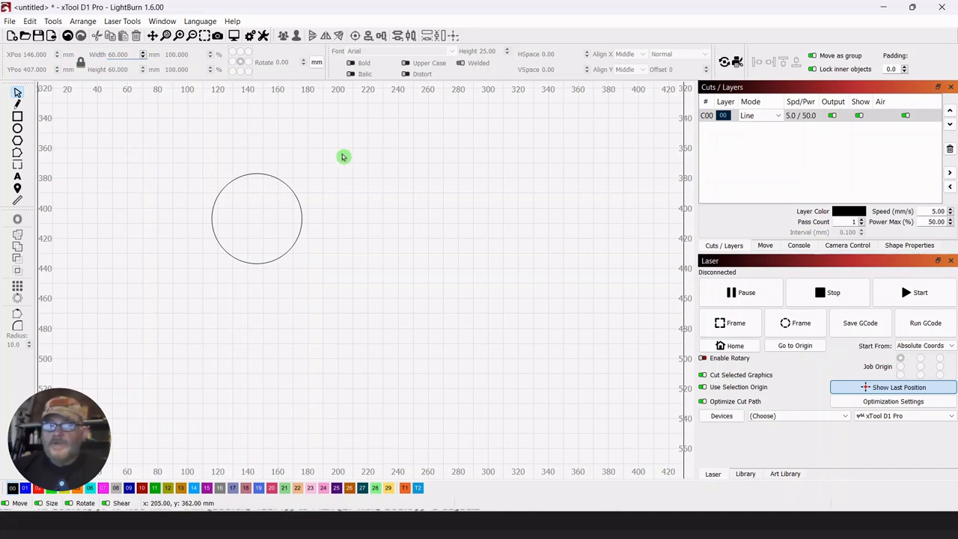
Duplicate the 60 mm circle beside the original and set the copy's width to 80 mm with proportions locked.
drag(350, 164, 196, 292)
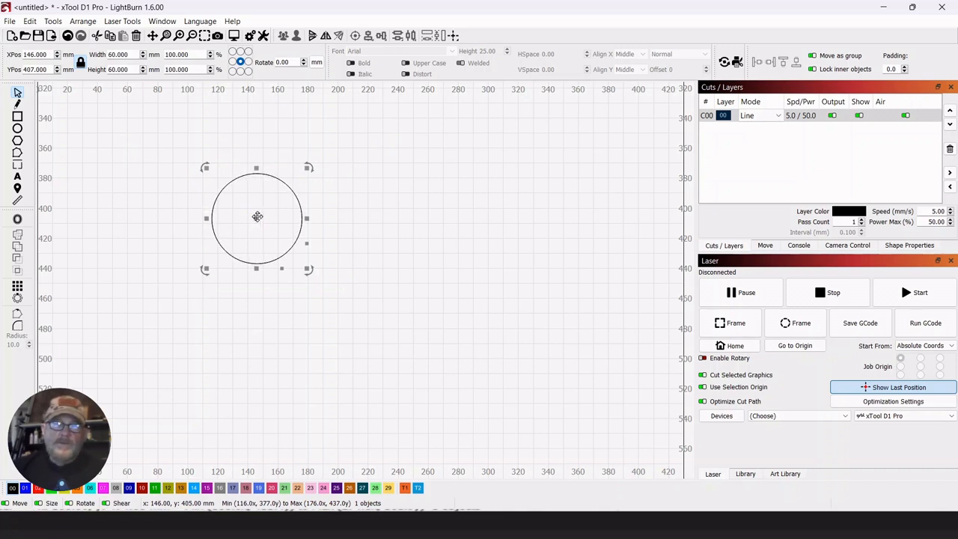
drag(256, 216, 146, 220)
double_click(117, 55)
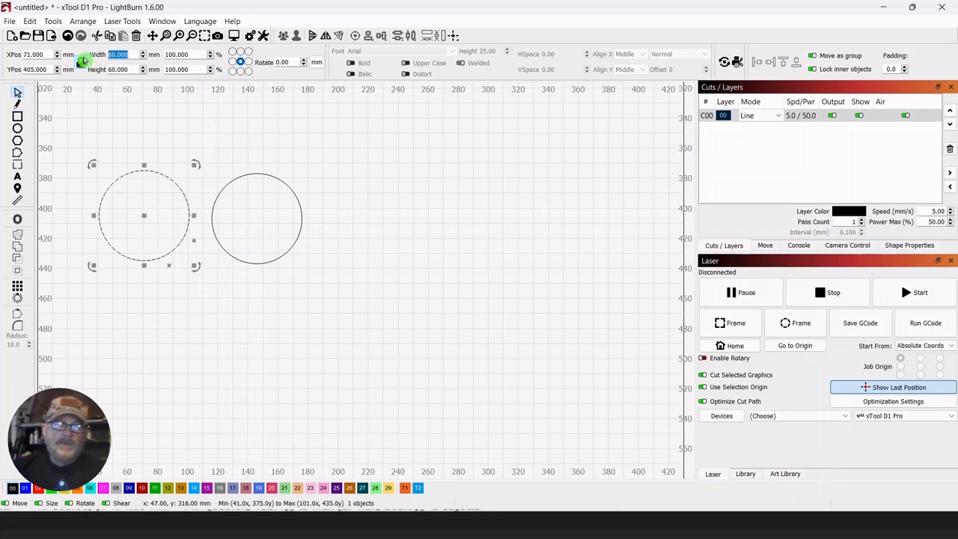
text(80)
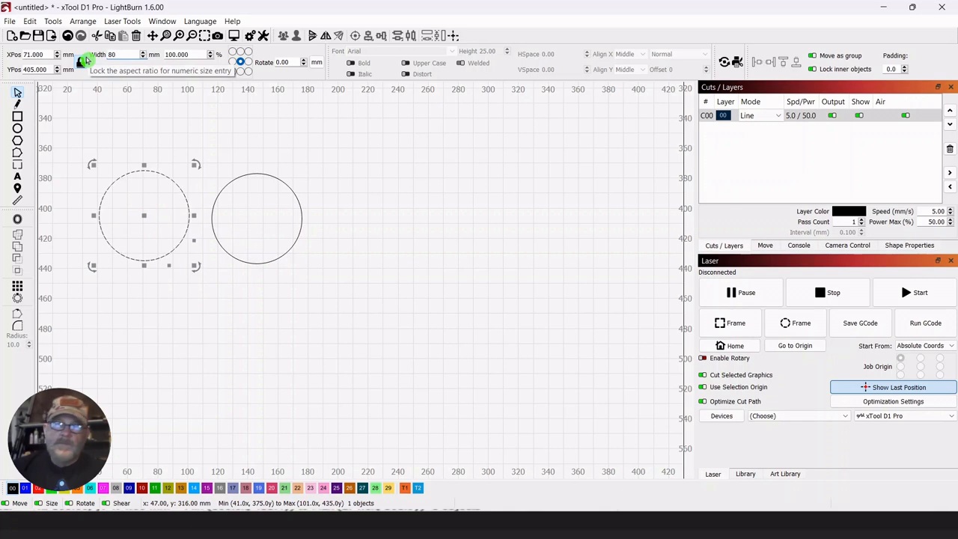
click(232, 134)
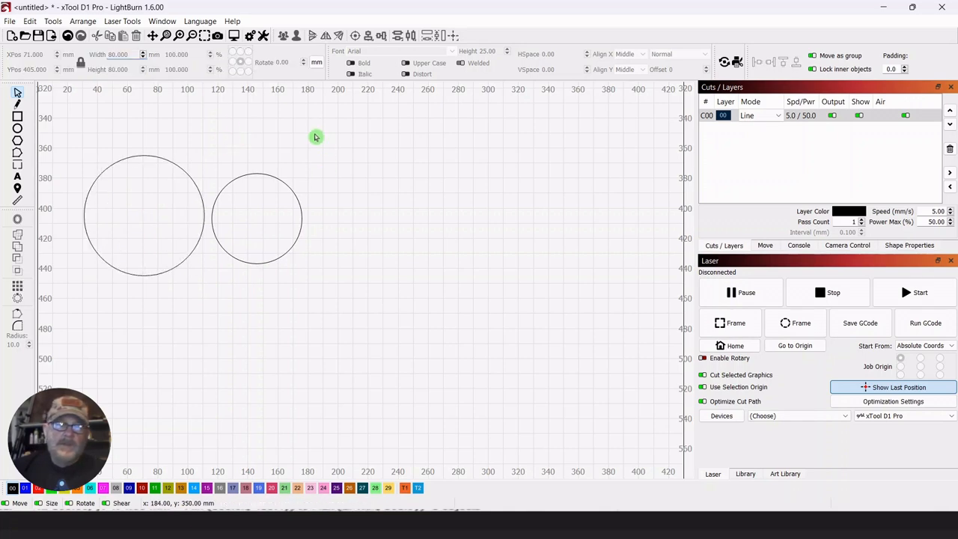
Move both circles together about 100 mm to the right and about 20 mm down in the workspace.
mouse_move(321, 277)
mouse_down()
mouse_move(451, 284)
mouse_move(328, 269)
mouse_up()
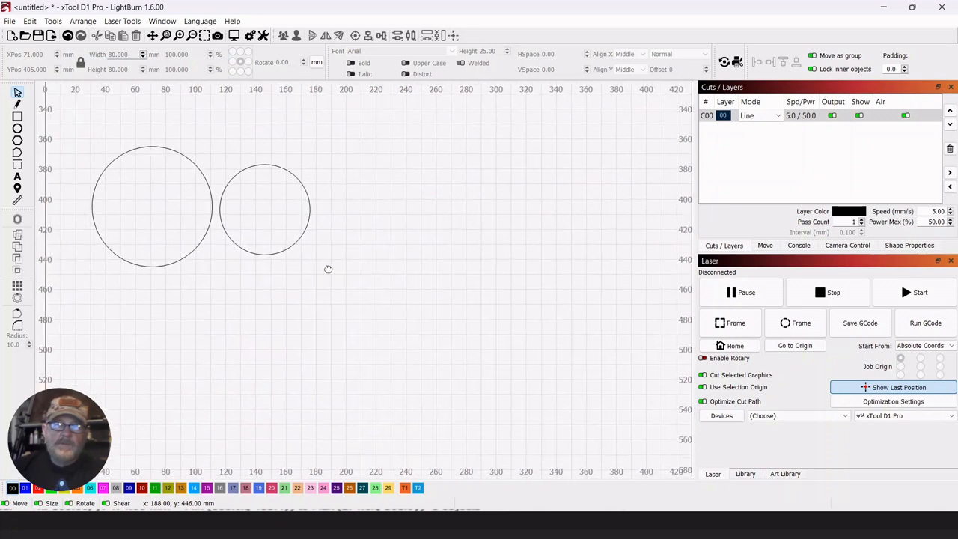
drag(377, 122, 92, 301)
drag(205, 215, 349, 244)
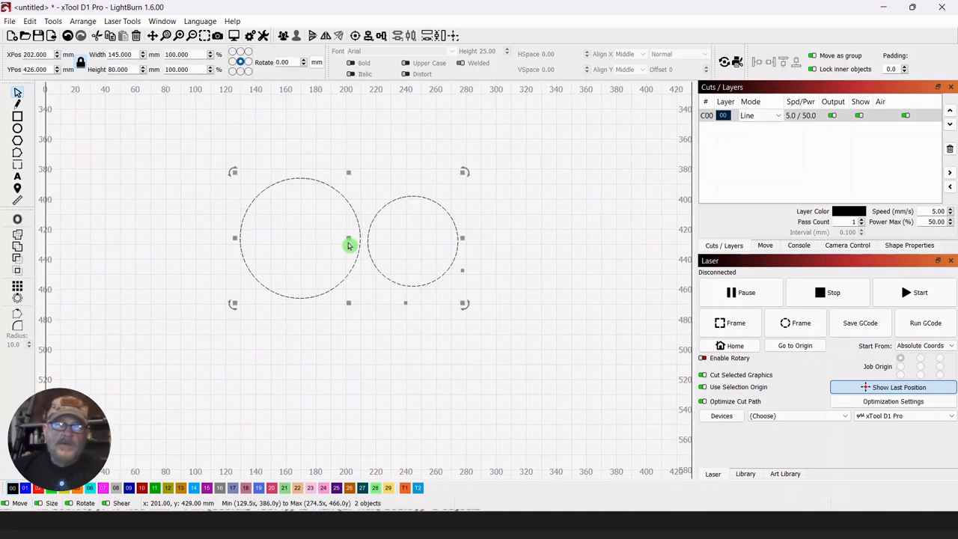
scroll(349, 245, up, 3)
scroll(348, 247, down, 3)
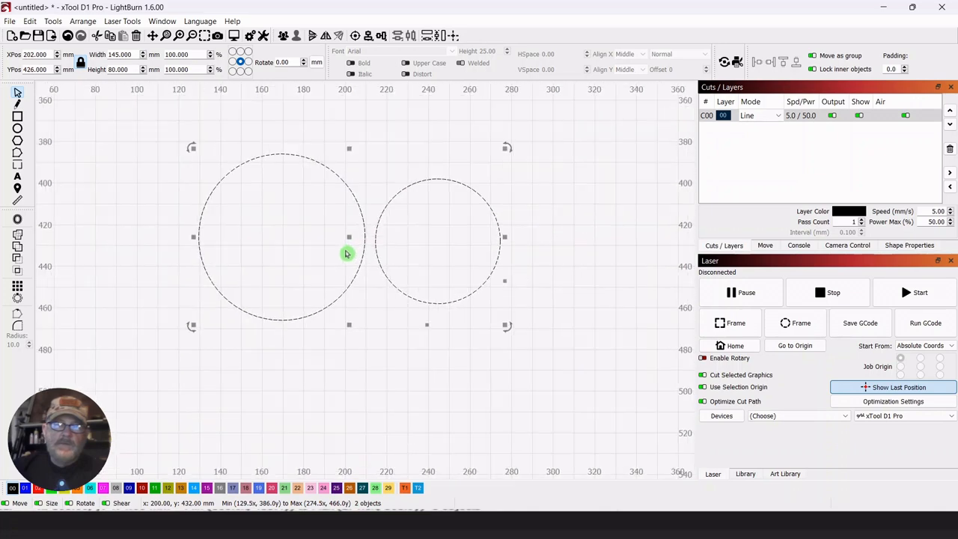
drag(560, 227, 497, 217)
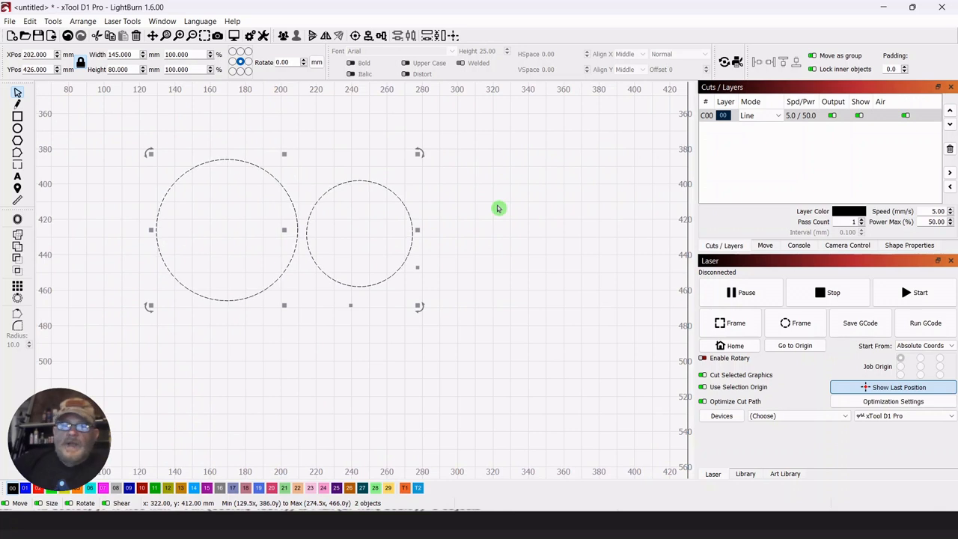
Center the 60 mm circle inside the 80 mm circle so the two are concentric.
click(506, 204)
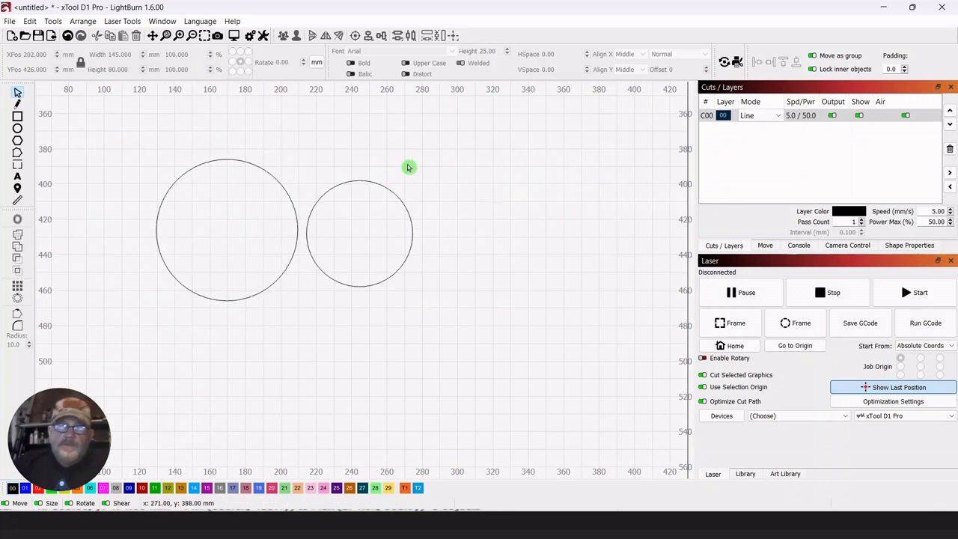
drag(407, 164, 228, 230)
click(412, 207)
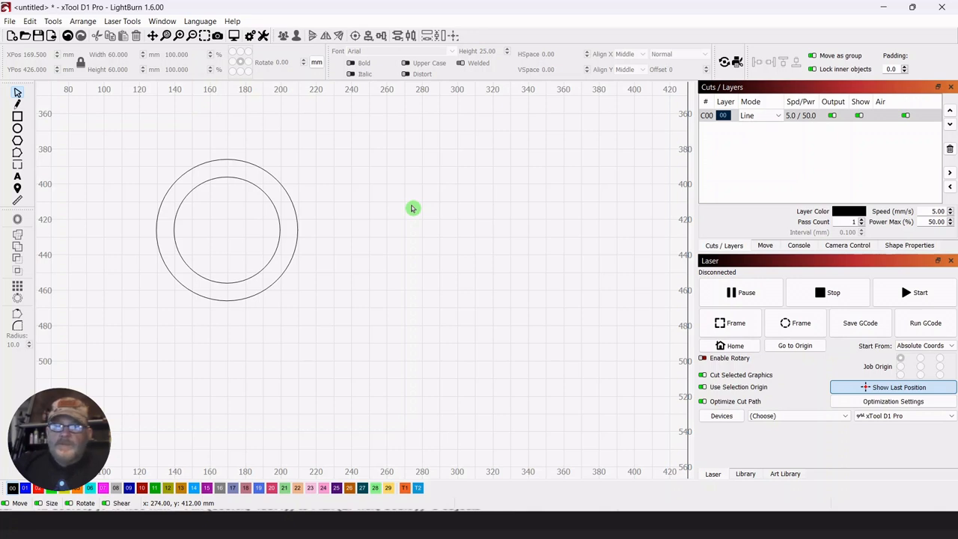
Review the basic device settings, and check the object and grid snapping options in the program settings.
click(265, 38)
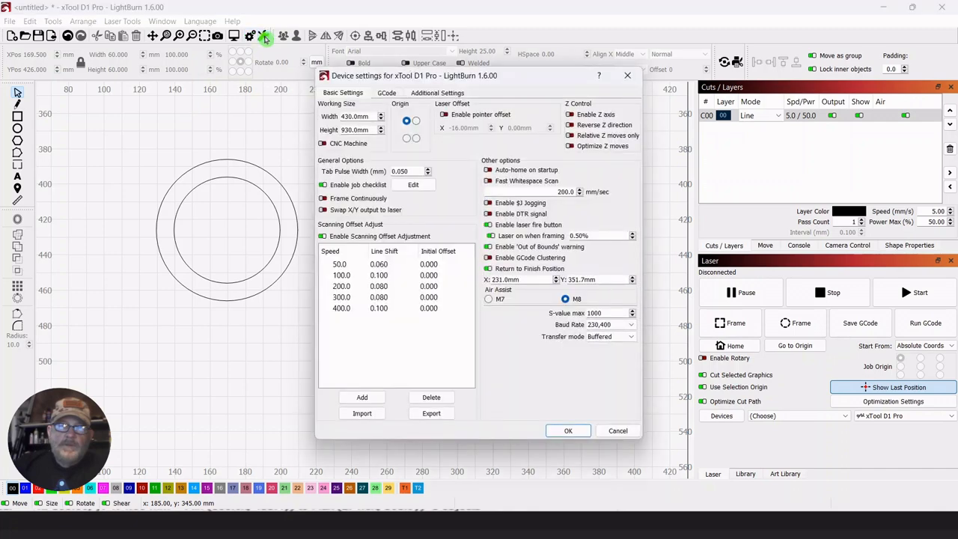
click(571, 433)
click(250, 35)
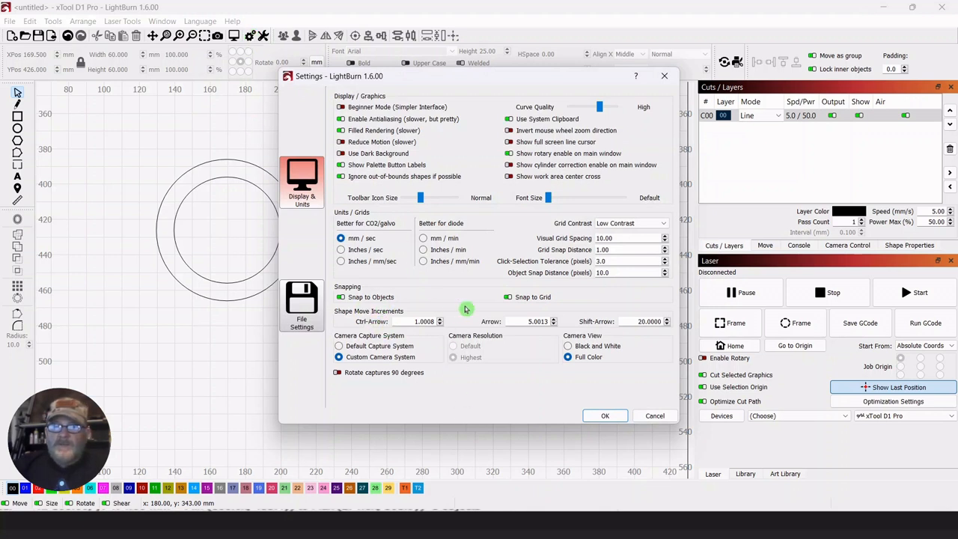
click(600, 415)
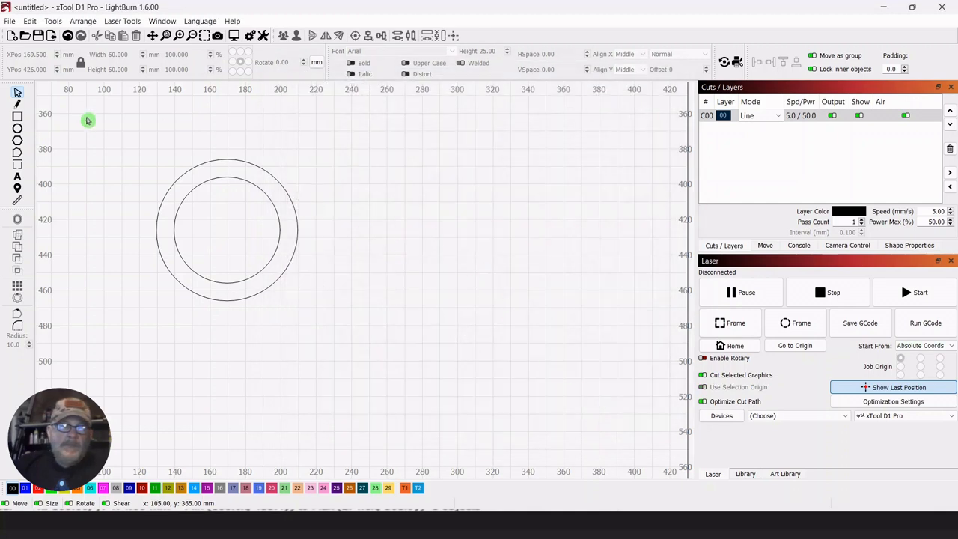
Draw a small circle about 7 mm across to the right of the concentric circles and keep it selected.
click(17, 130)
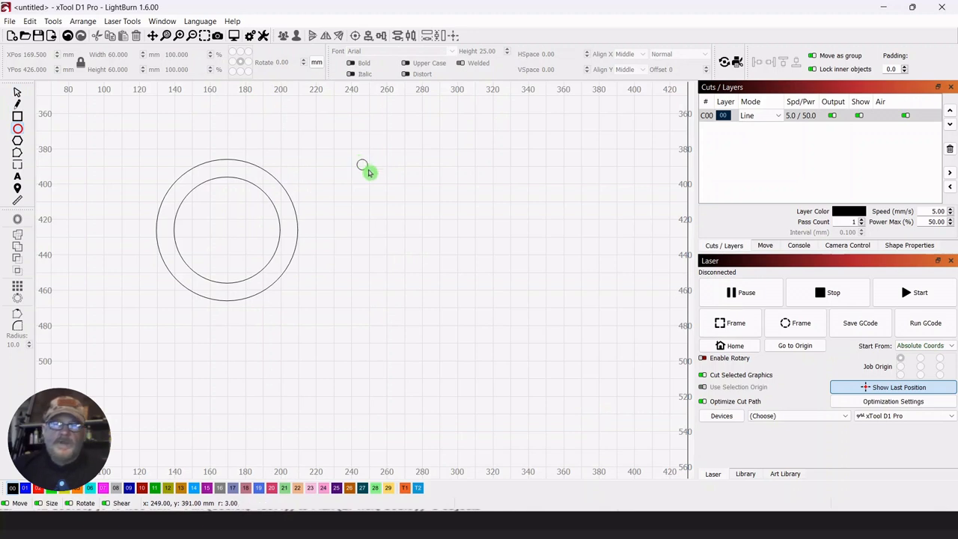
drag(371, 173, 370, 173)
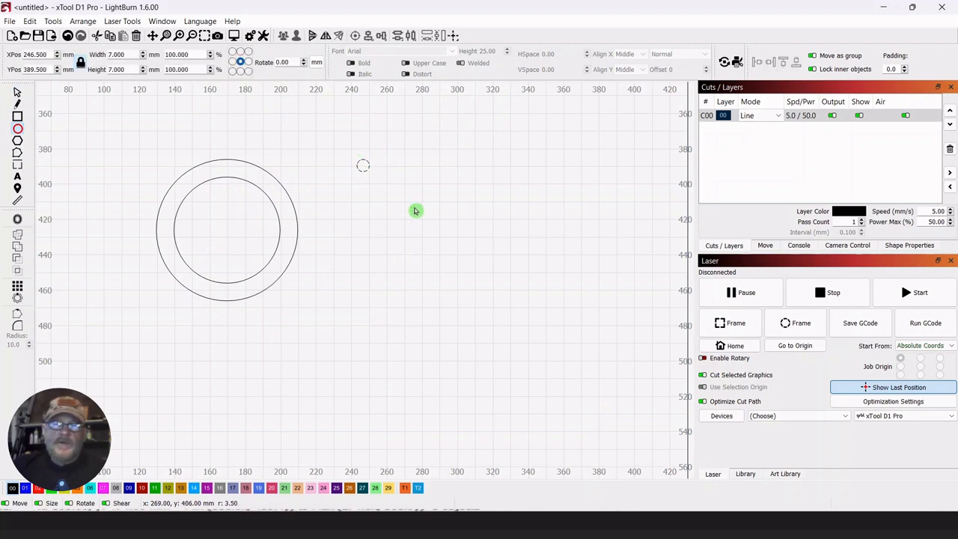
click(19, 95)
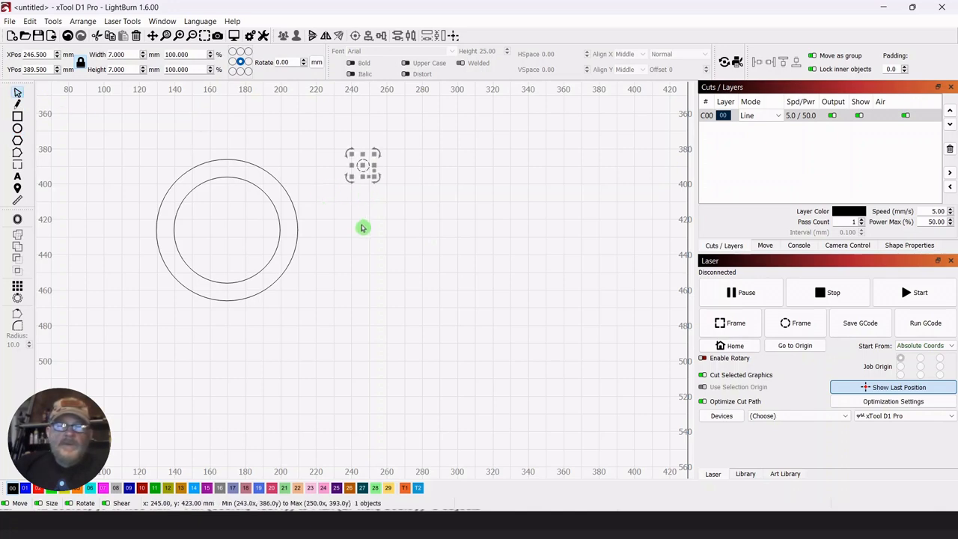
Create a grid array of the small circle with 6 columns, 1 row and 0 mm horizontal spacing.
click(18, 291)
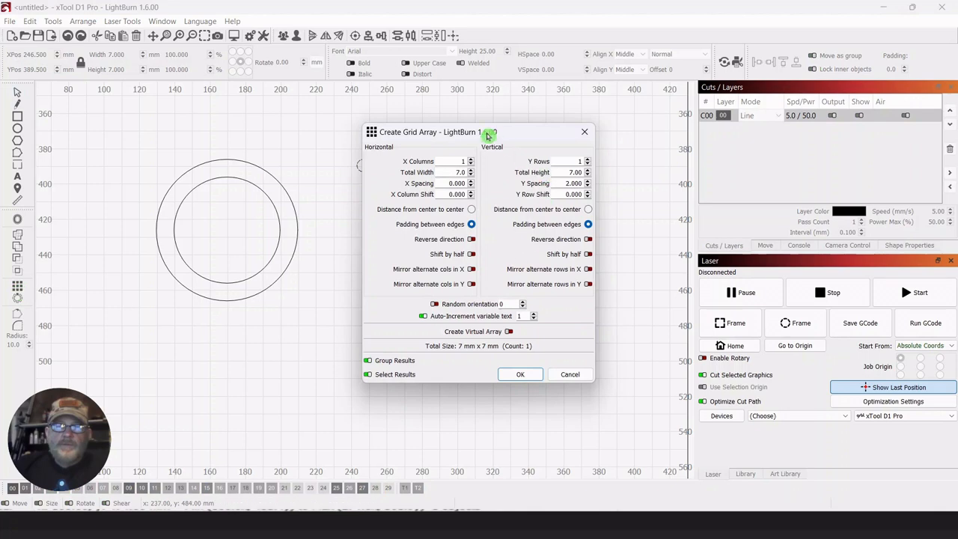
drag(486, 135, 681, 139)
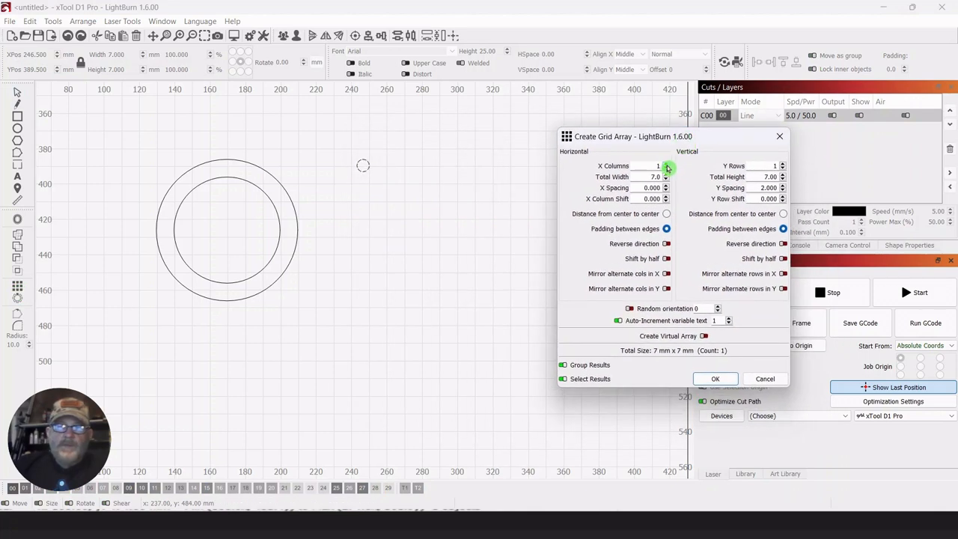
click(666, 164)
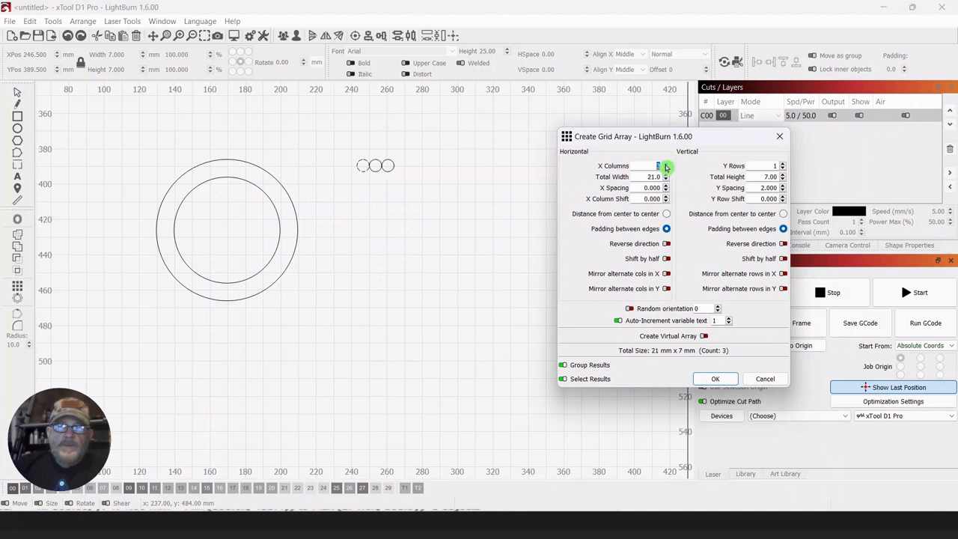
click(665, 164)
click(666, 164)
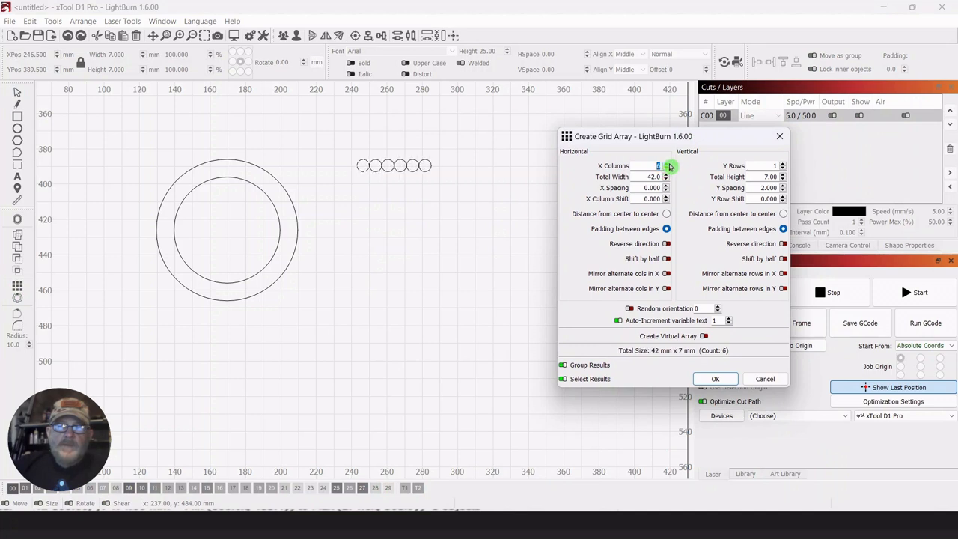
click(715, 380)
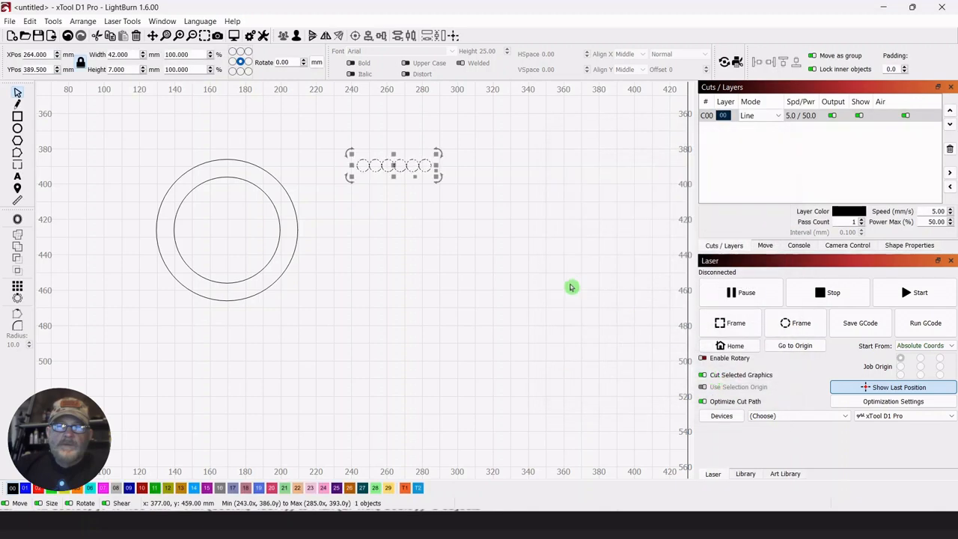
Ungroup the row of six small circles and raise the first, third and fifth by about 8 mm to stagger them.
click(297, 37)
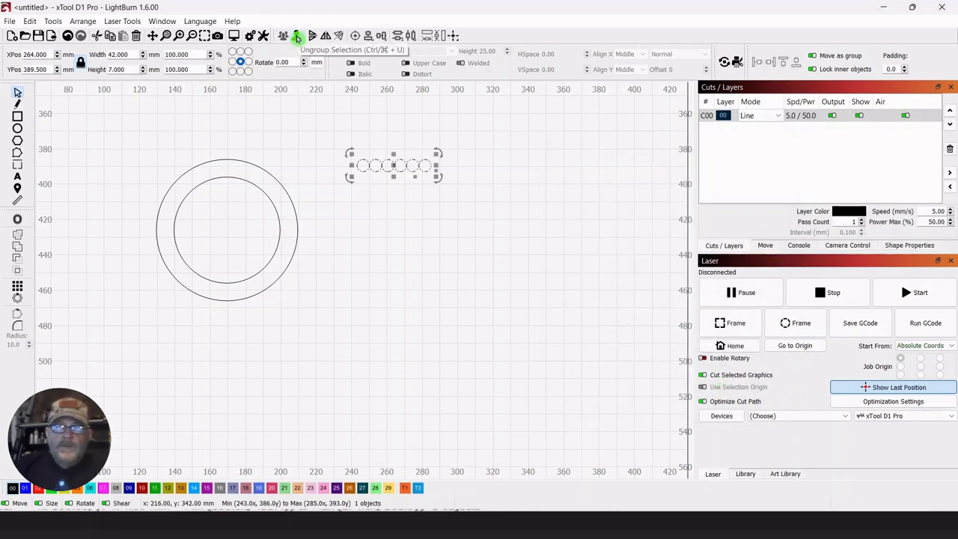
click(408, 227)
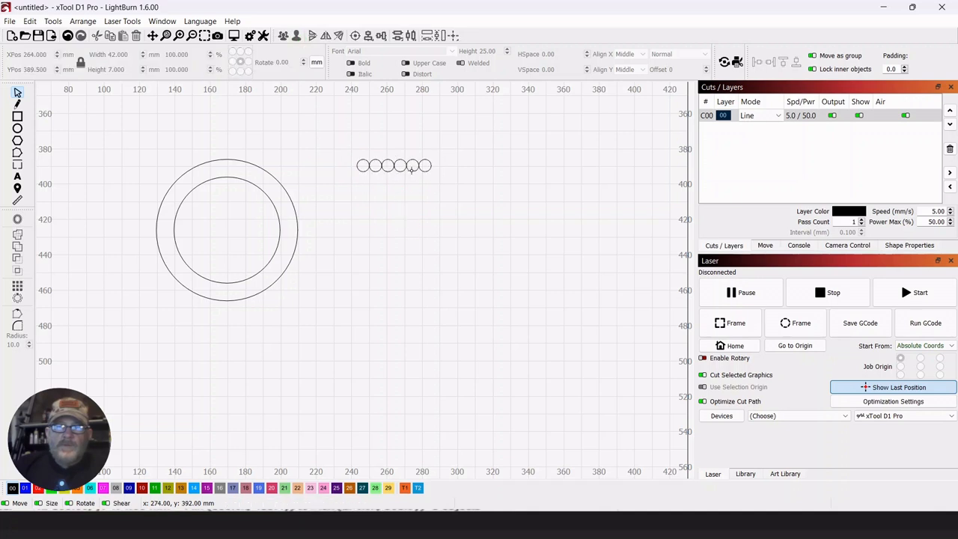
click(414, 166)
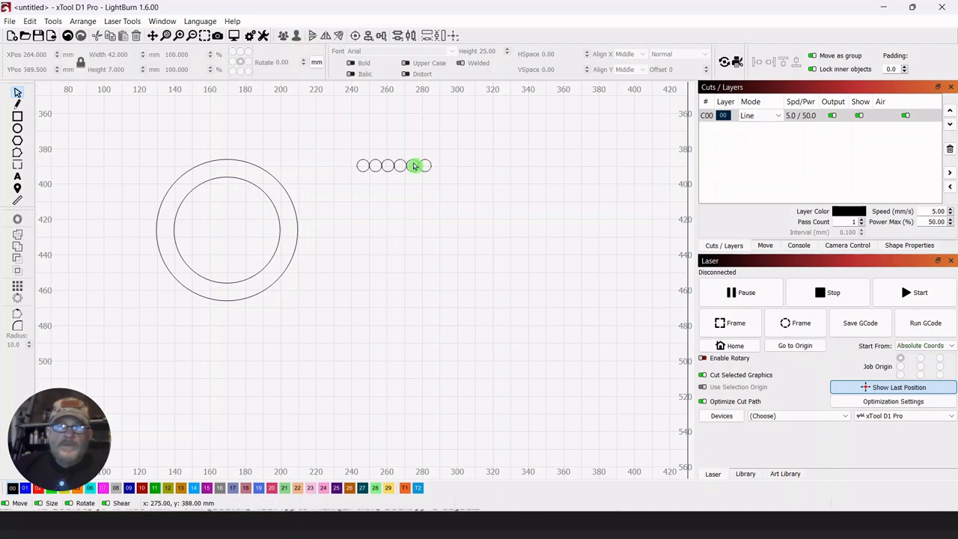
click(413, 160)
drag(410, 162, 414, 152)
click(394, 196)
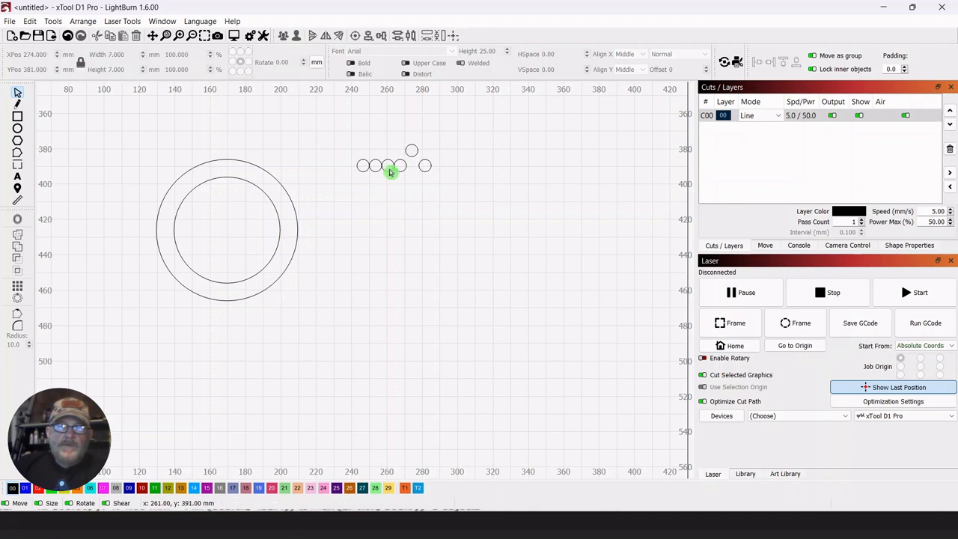
click(388, 166)
drag(388, 165, 389, 162)
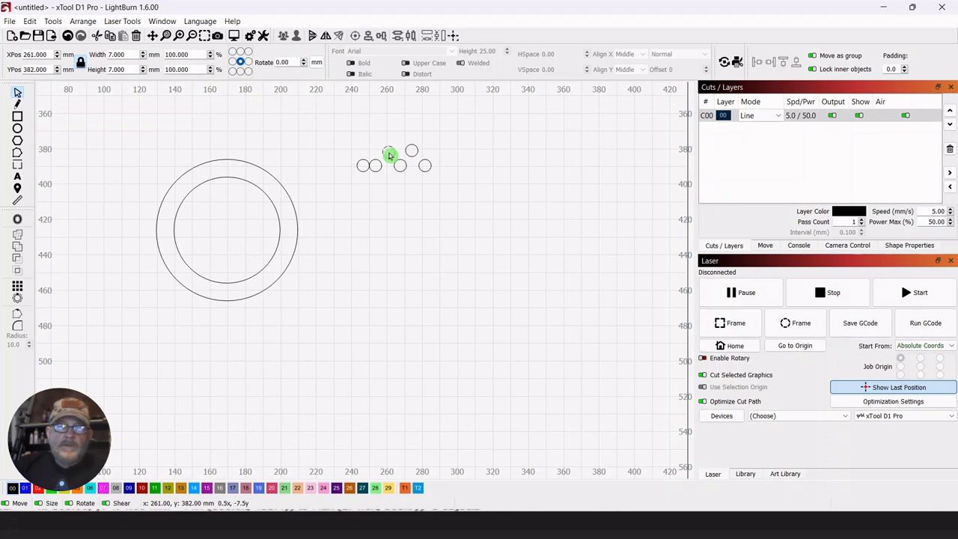
click(380, 214)
drag(389, 154, 363, 157)
click(366, 162)
click(441, 246)
Move the six staggered small circles together into the upper part of the inner circle.
drag(442, 139, 342, 205)
drag(391, 156, 230, 207)
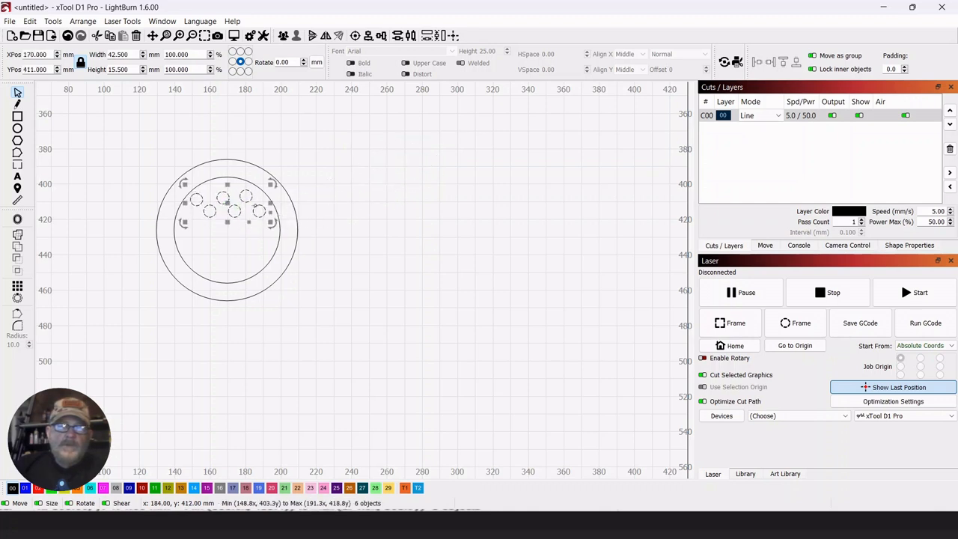
click(404, 184)
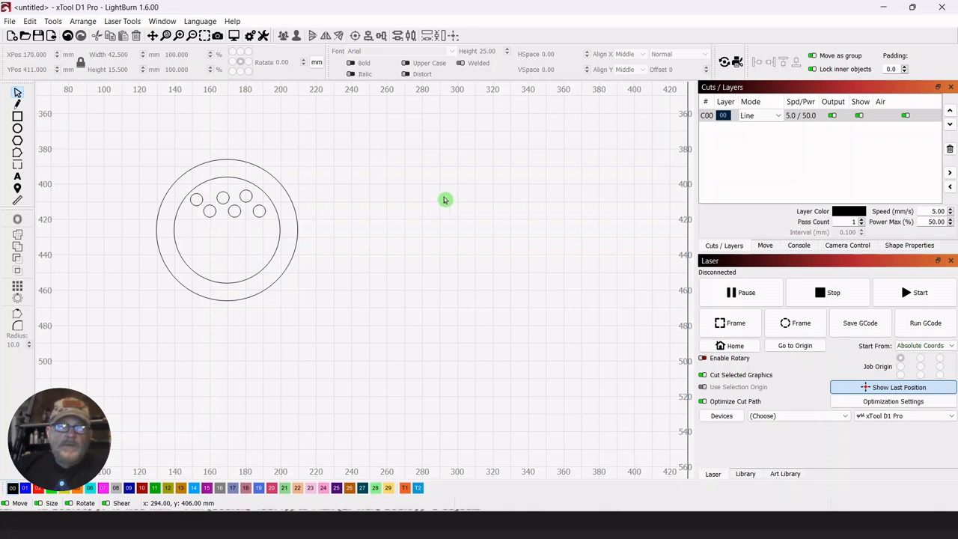
Duplicate the whole round design and place the copy about 85 mm to the right of the original.
drag(388, 131, 121, 370)
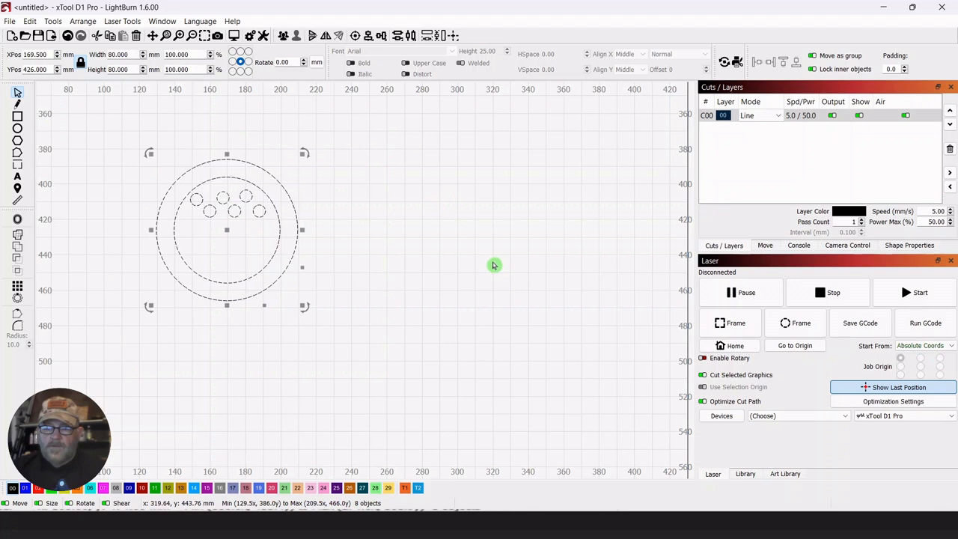
drag(225, 233, 380, 236)
click(530, 151)
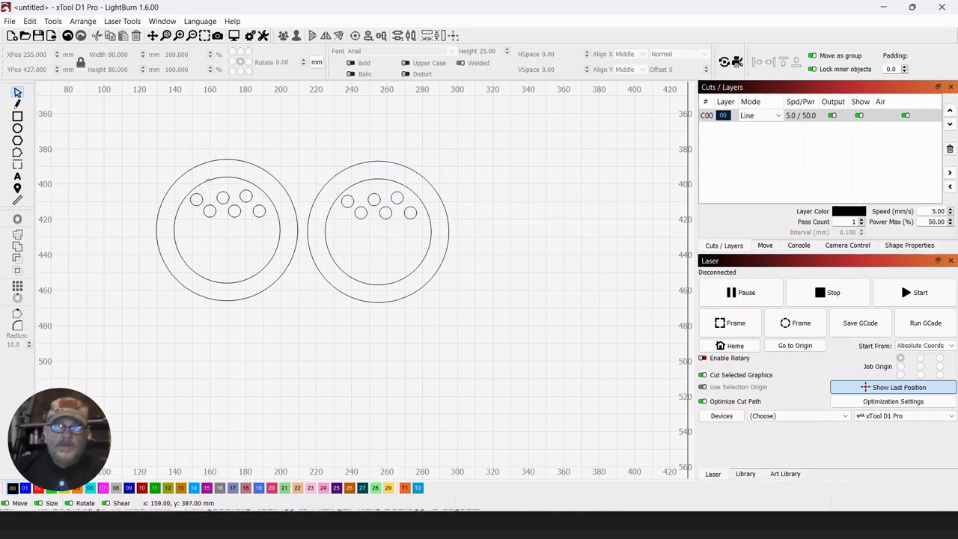
Delete the inner 60 mm circle from the original design and the outer 80 mm circle from the copy.
click(208, 179)
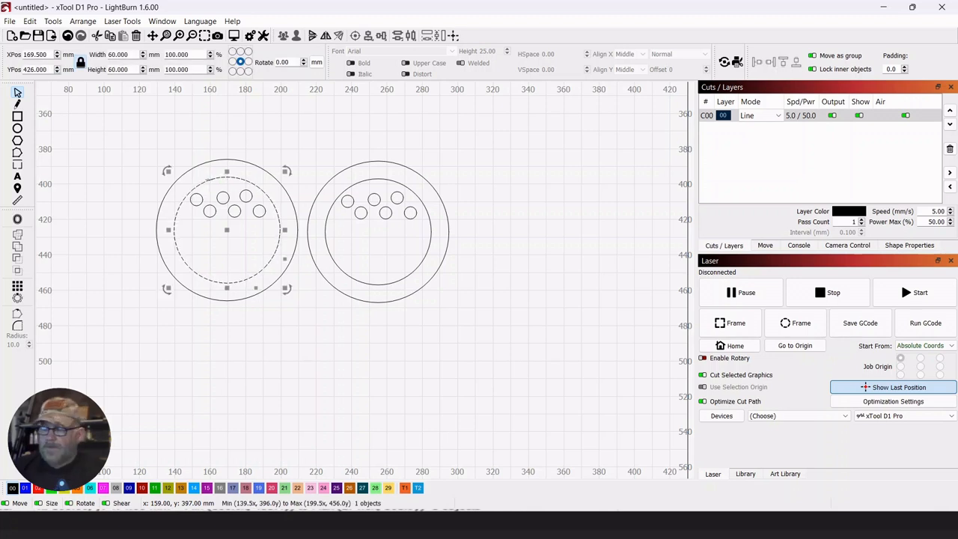
key(Delete)
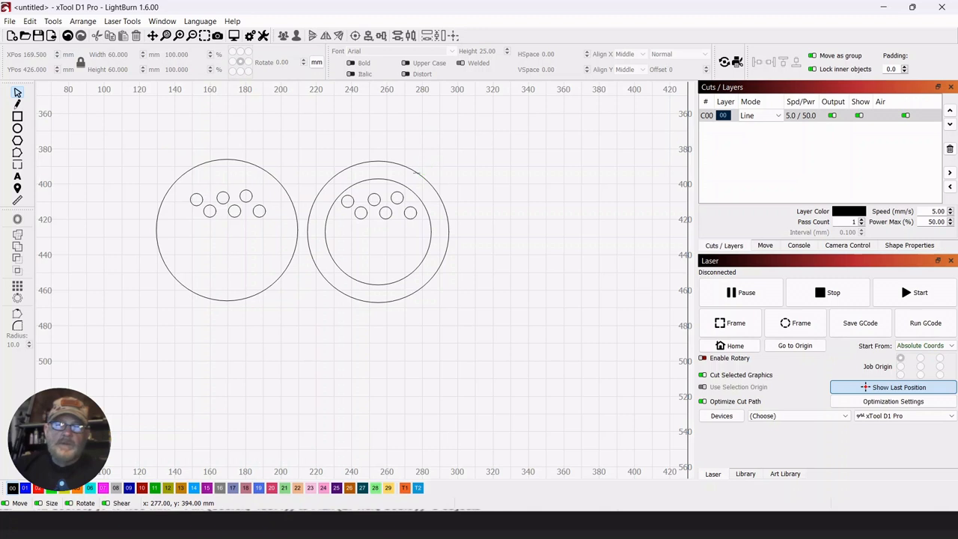
click(416, 172)
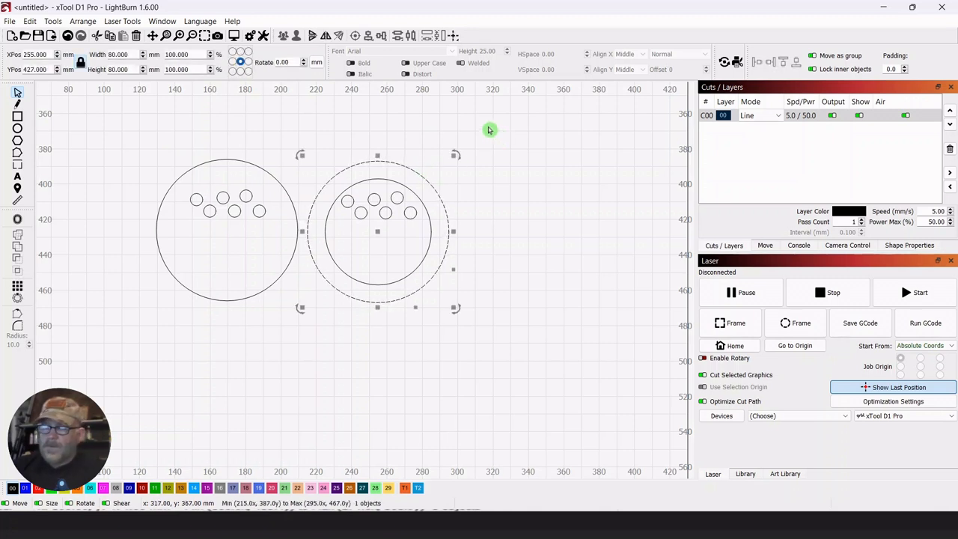
key(Delete)
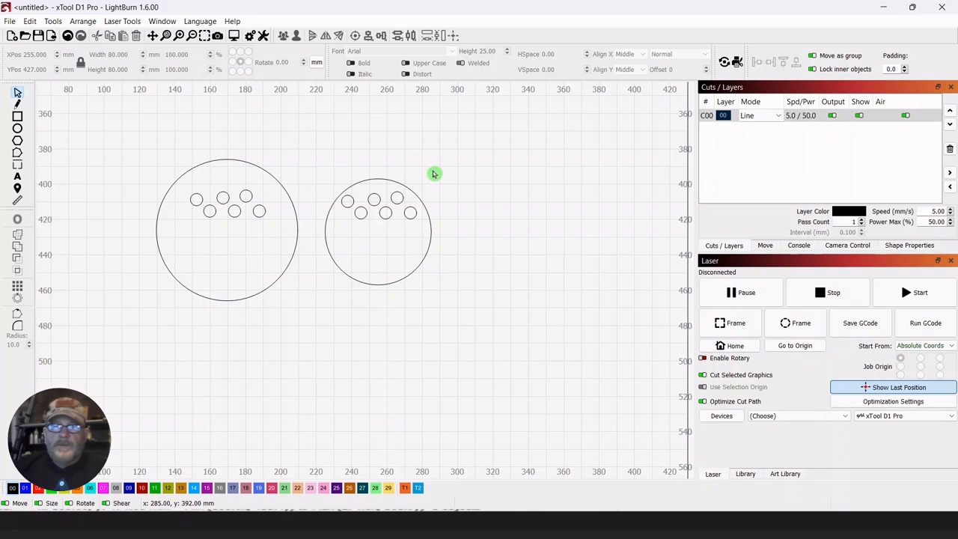
Duplicate the 60 mm circle with its six holes and place the copy 70 mm to the right.
drag(433, 171, 334, 291)
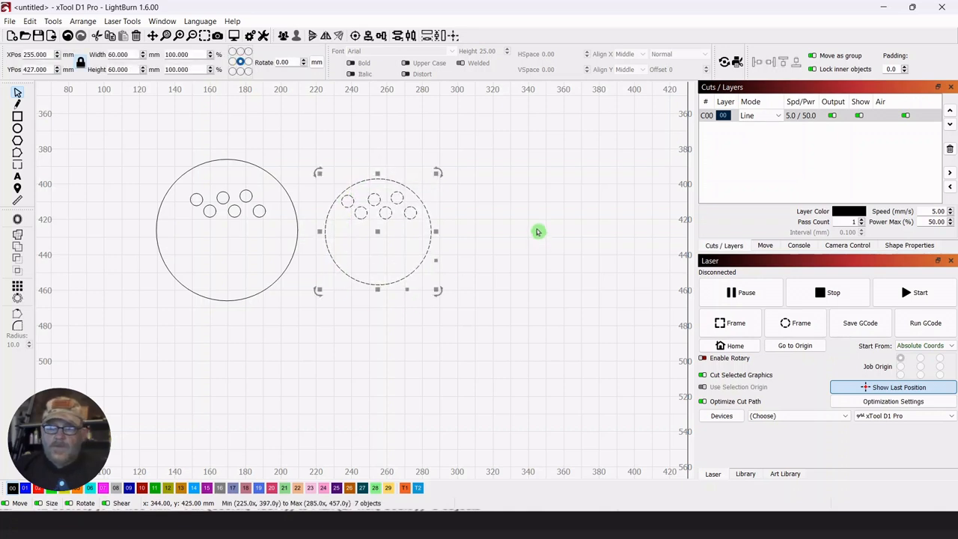
key(ctrl+d)
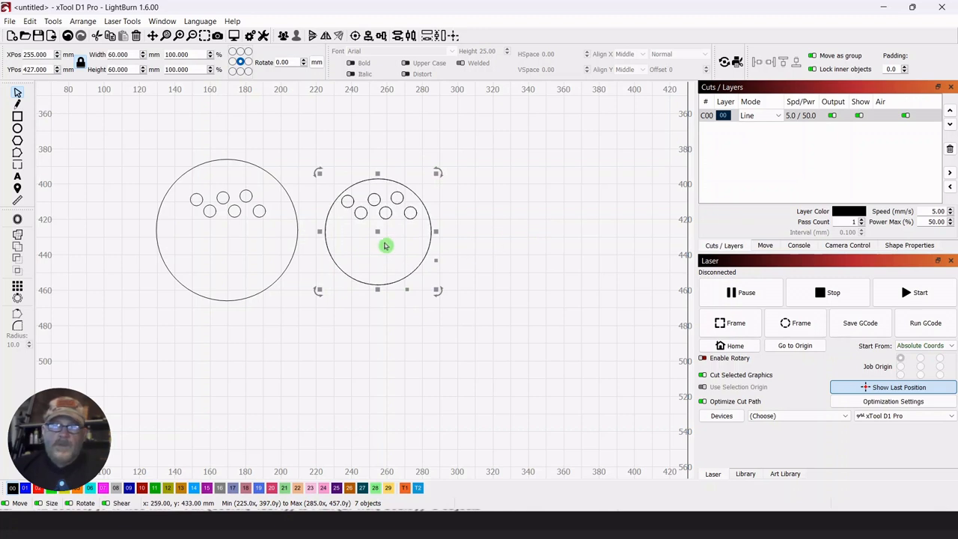
drag(380, 232, 503, 233)
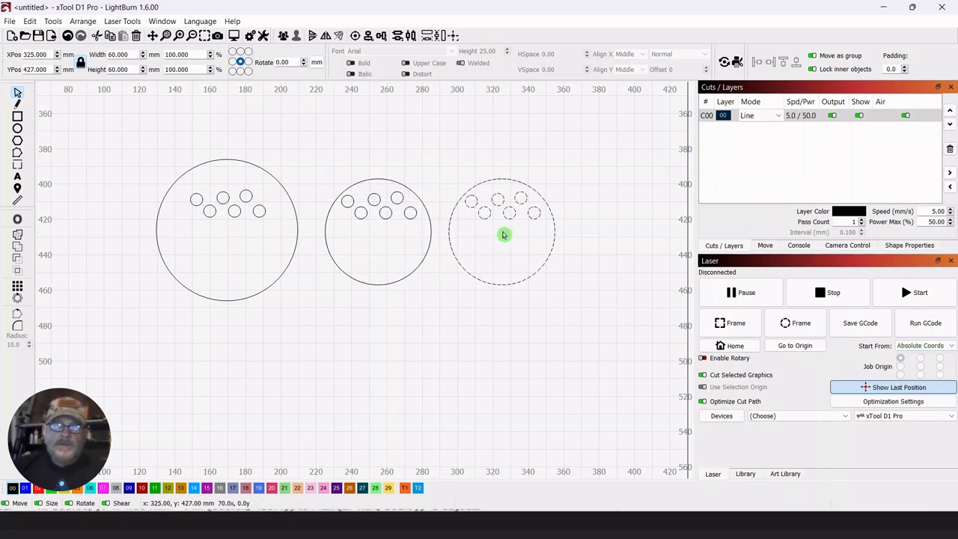
click(439, 327)
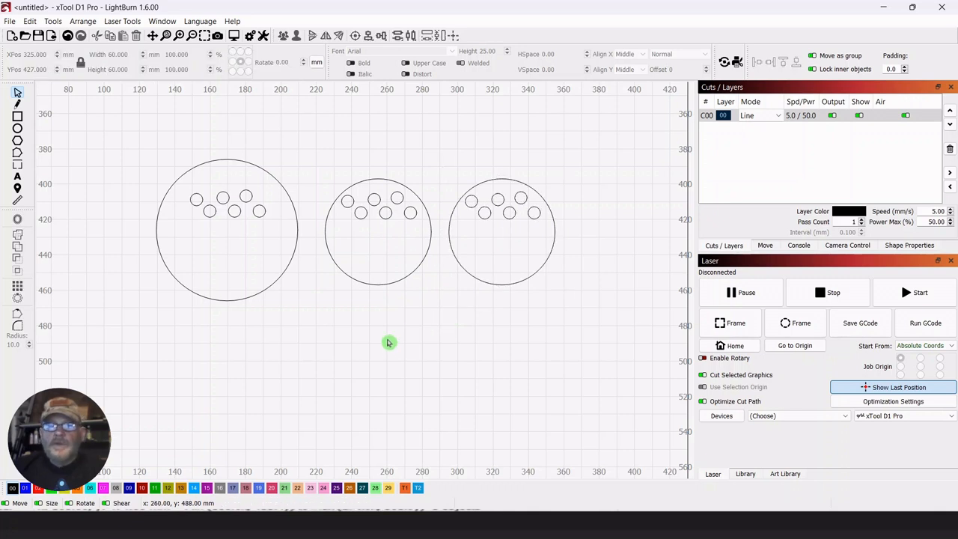
Group each of the two 60 mm circles with its own six small holes.
drag(562, 168, 461, 255)
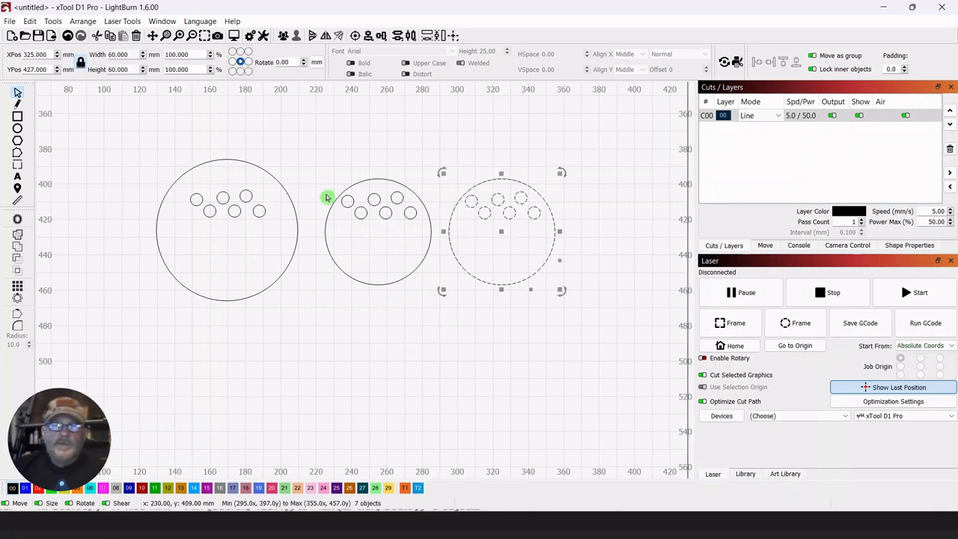
click(283, 37)
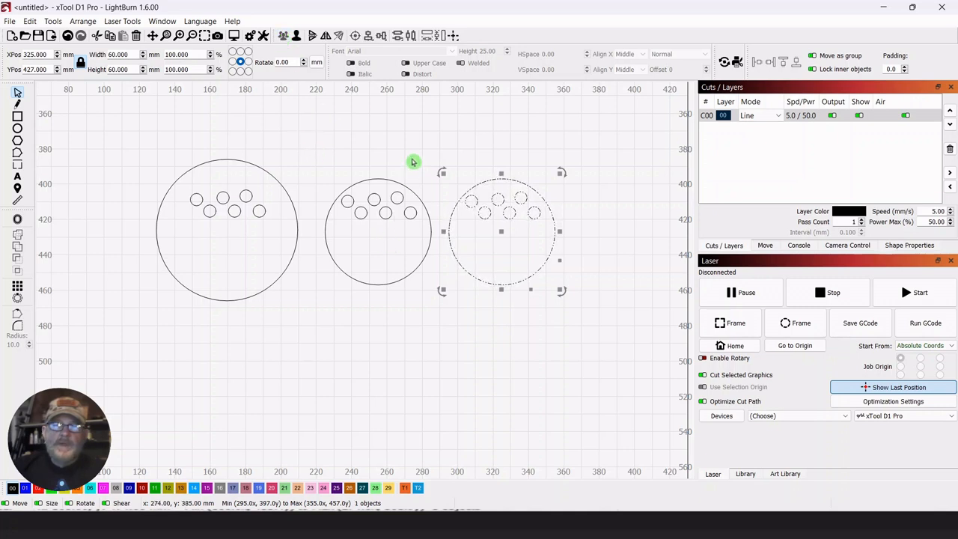
drag(413, 161, 351, 243)
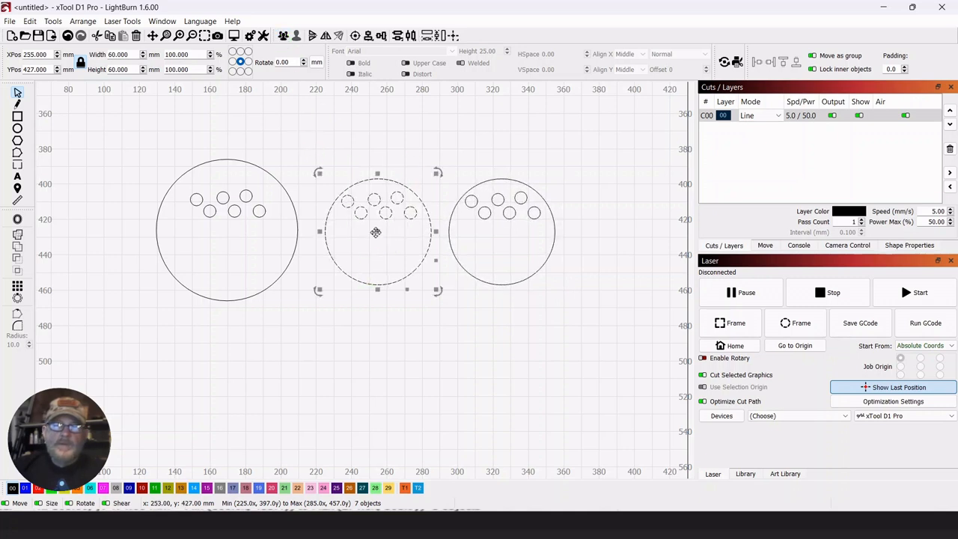
right_click(377, 232)
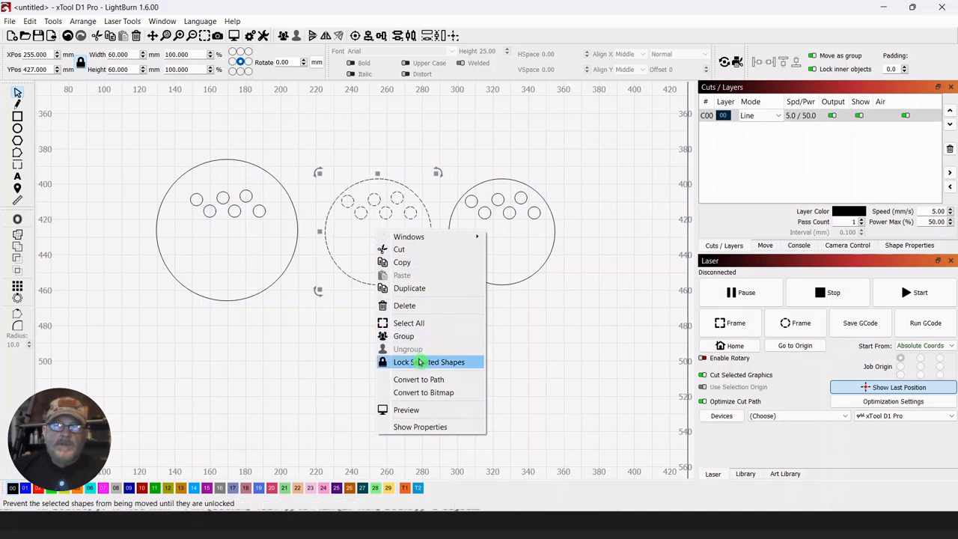
click(404, 338)
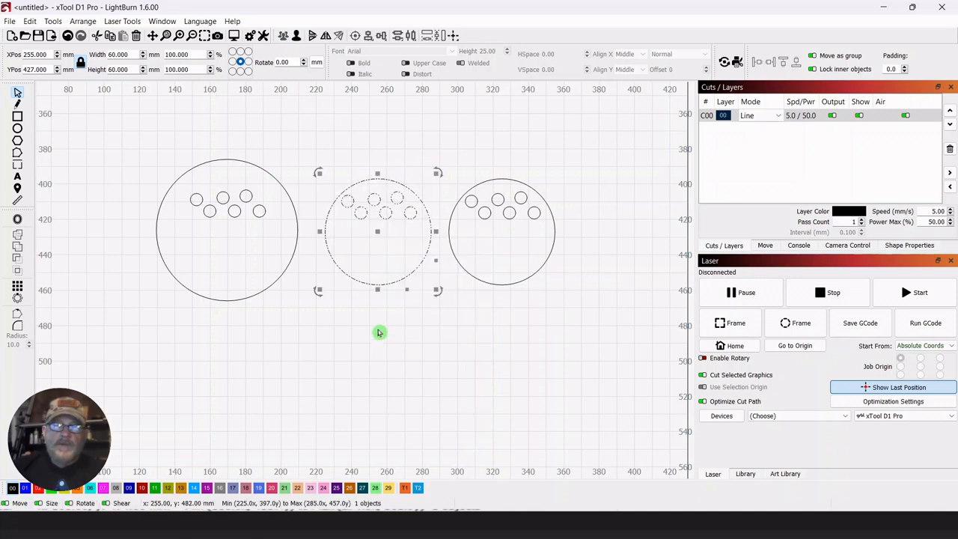
click(379, 332)
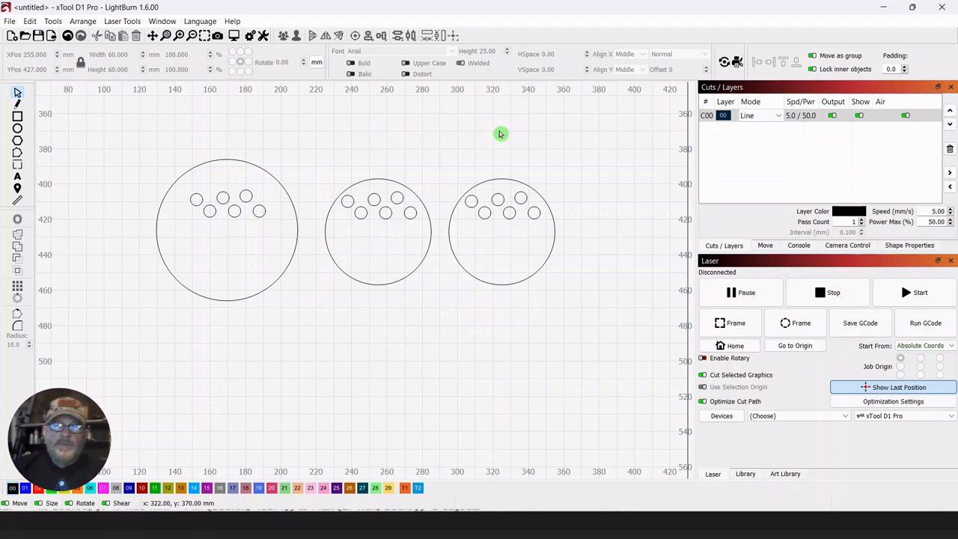
Group the 80 mm circle with its six small holes.
drag(315, 143, 199, 238)
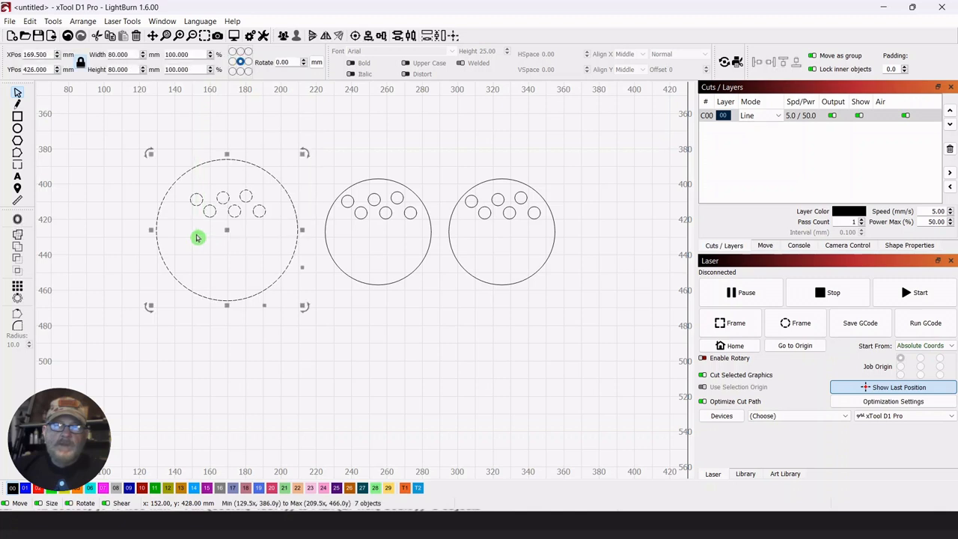
click(389, 327)
drag(112, 132, 251, 226)
click(357, 317)
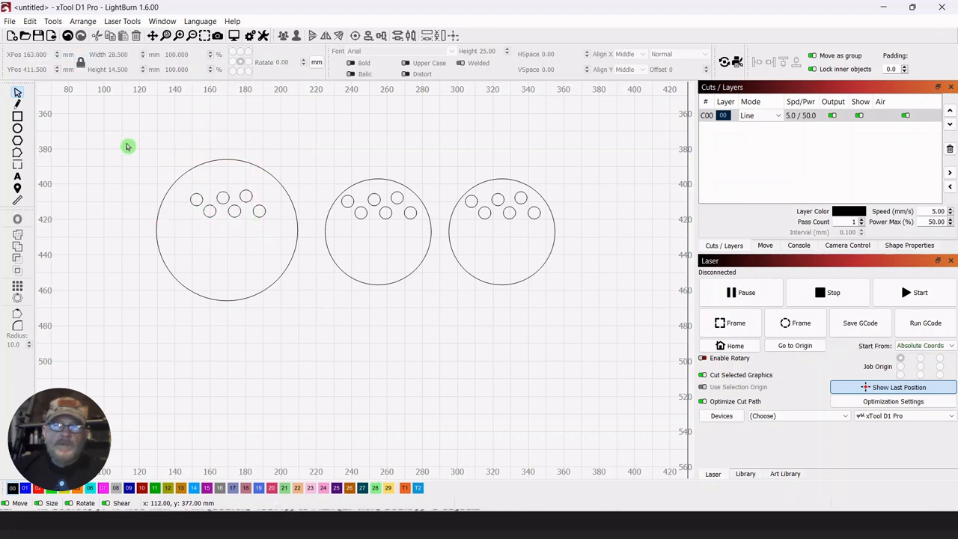
drag(126, 143, 312, 330)
click(283, 36)
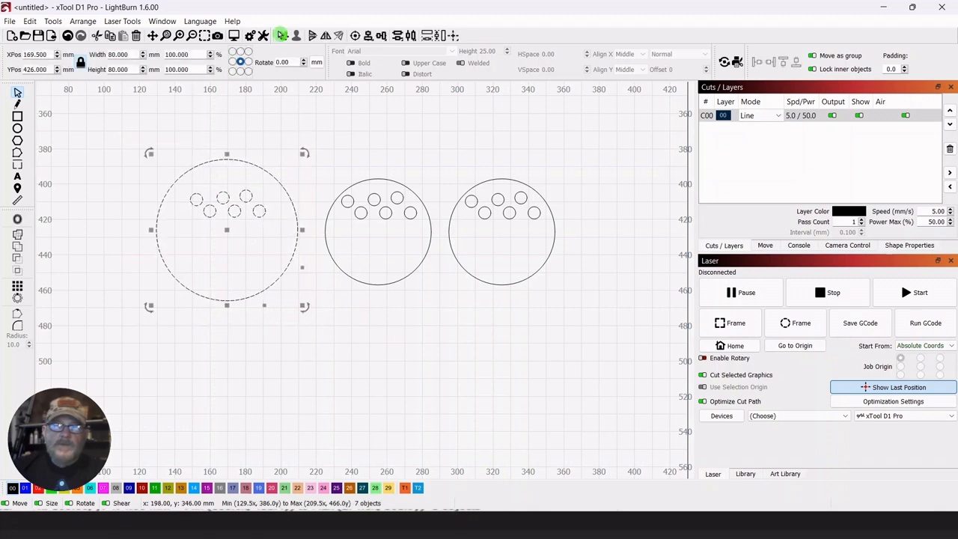
click(412, 321)
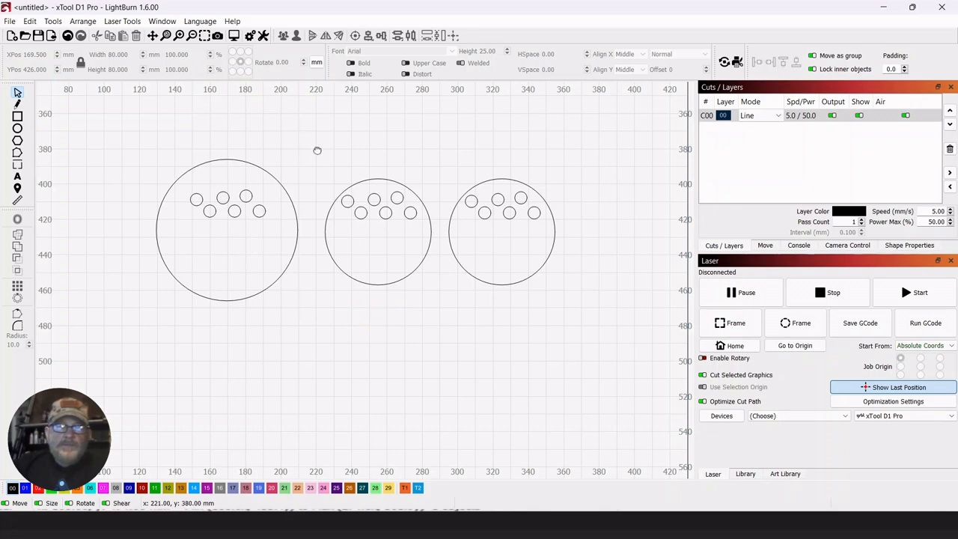
Set the text font to Academy Engraved LET with a height of 10.00 mm.
drag(317, 147, 331, 111)
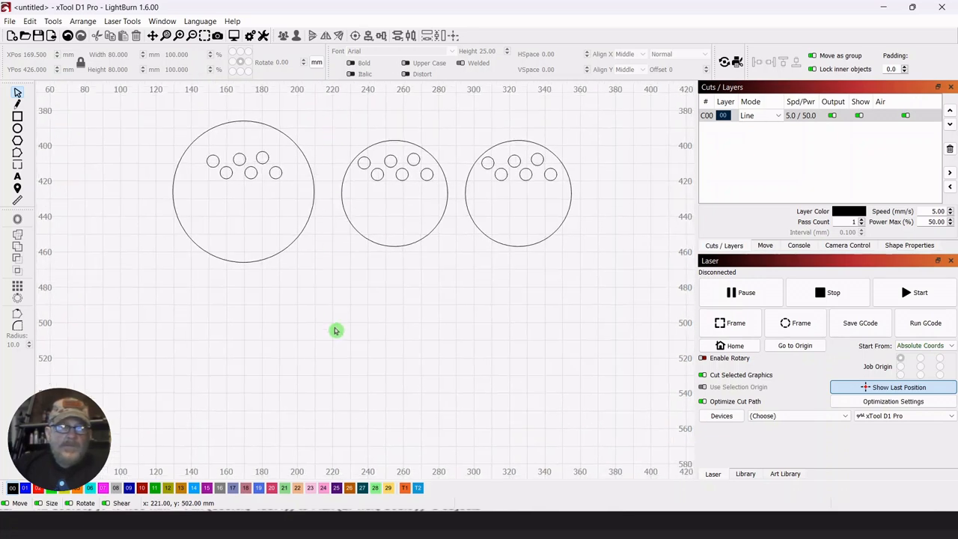
scroll(336, 320, down, 1)
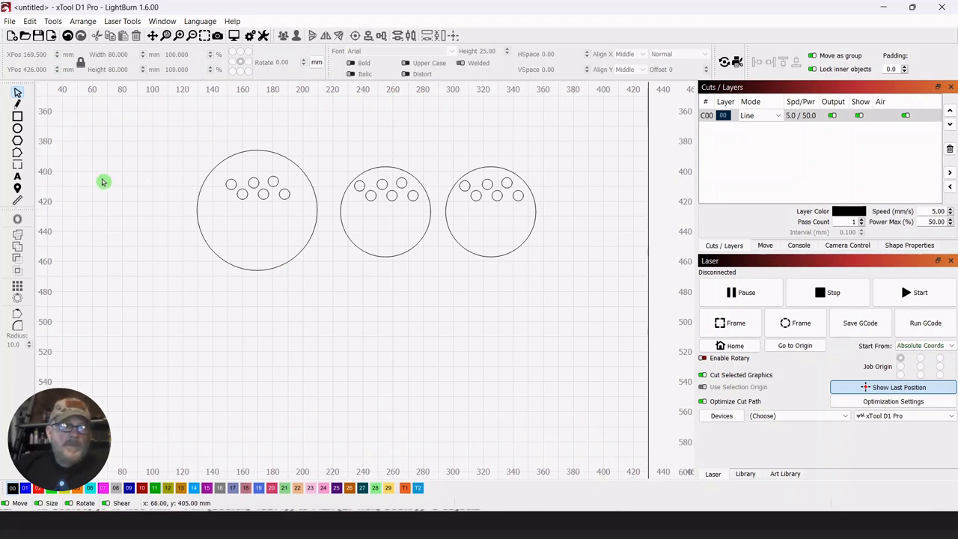
click(17, 181)
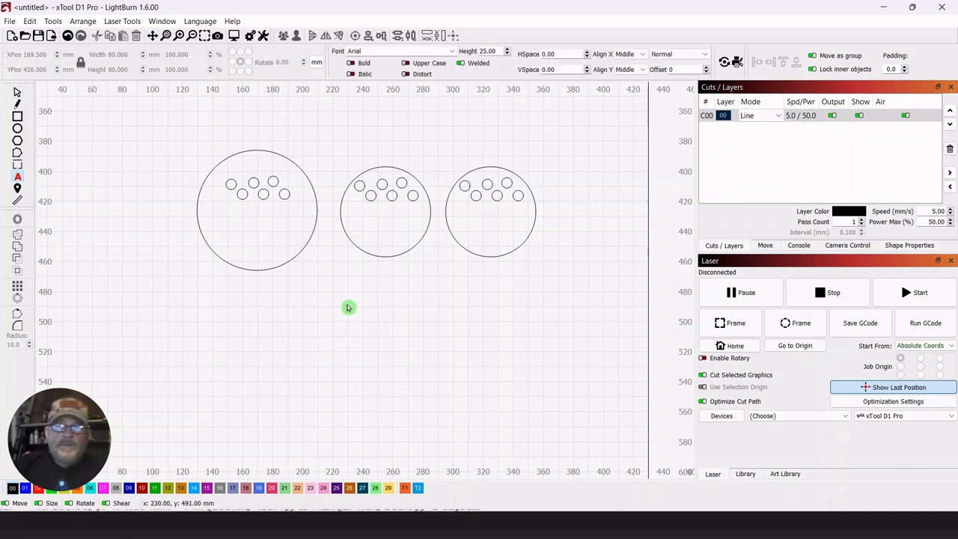
click(311, 306)
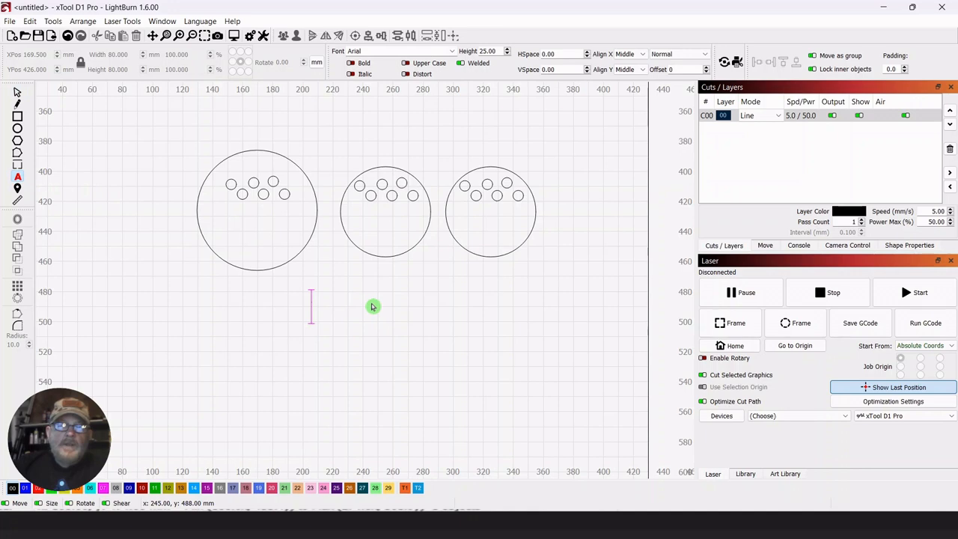
click(453, 52)
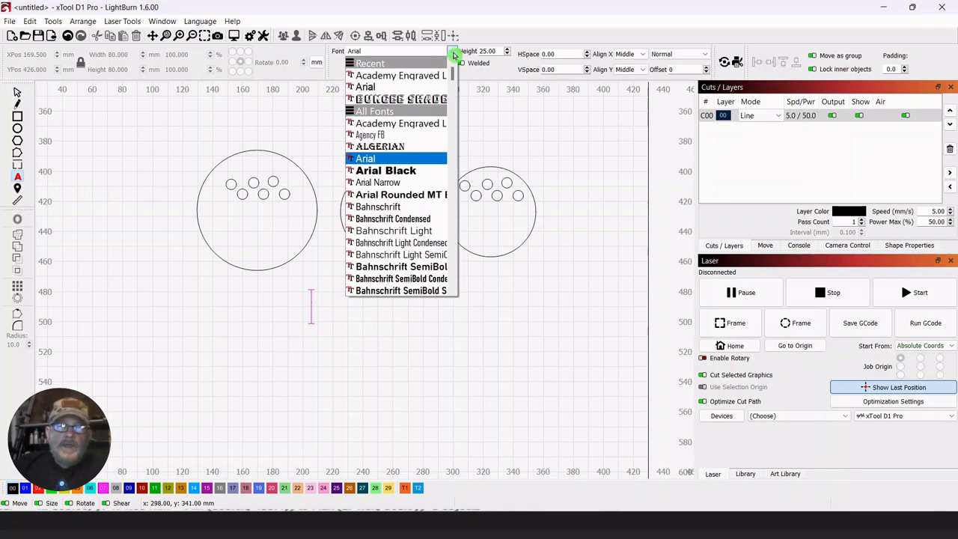
click(404, 78)
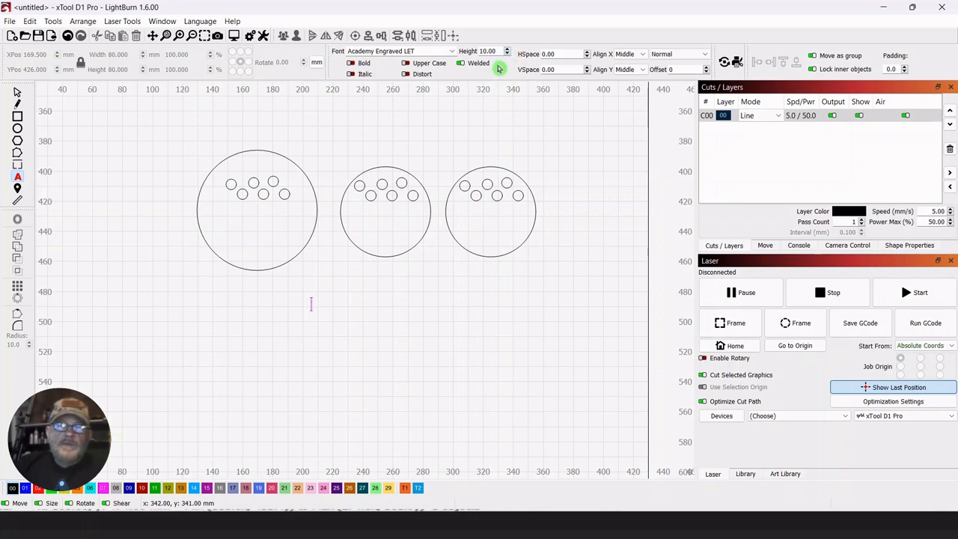
scroll(397, 309, up, 2)
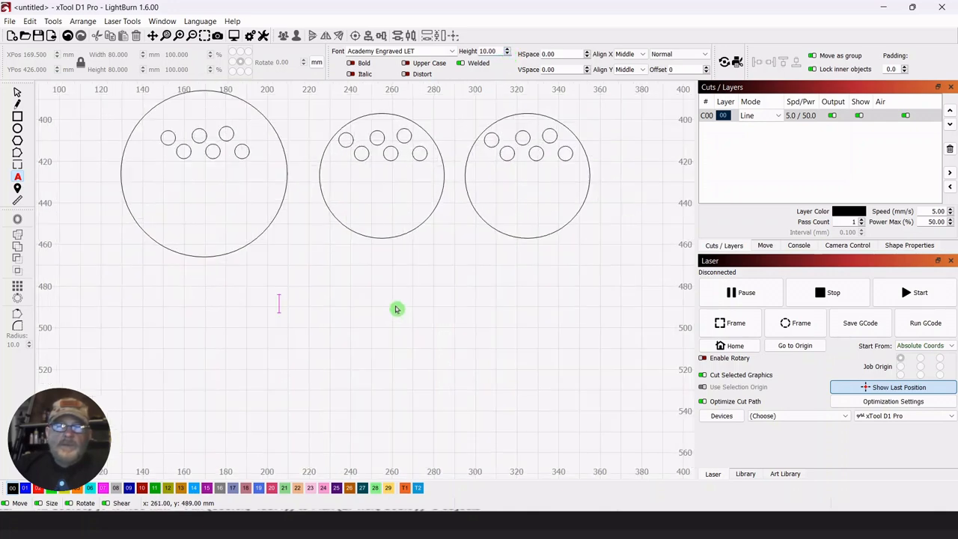
drag(391, 289, 407, 305)
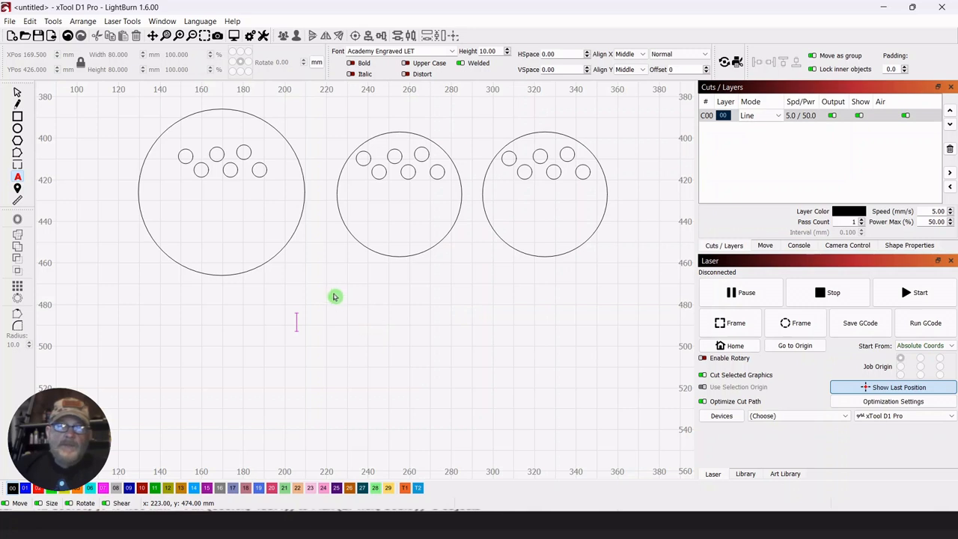
click(18, 92)
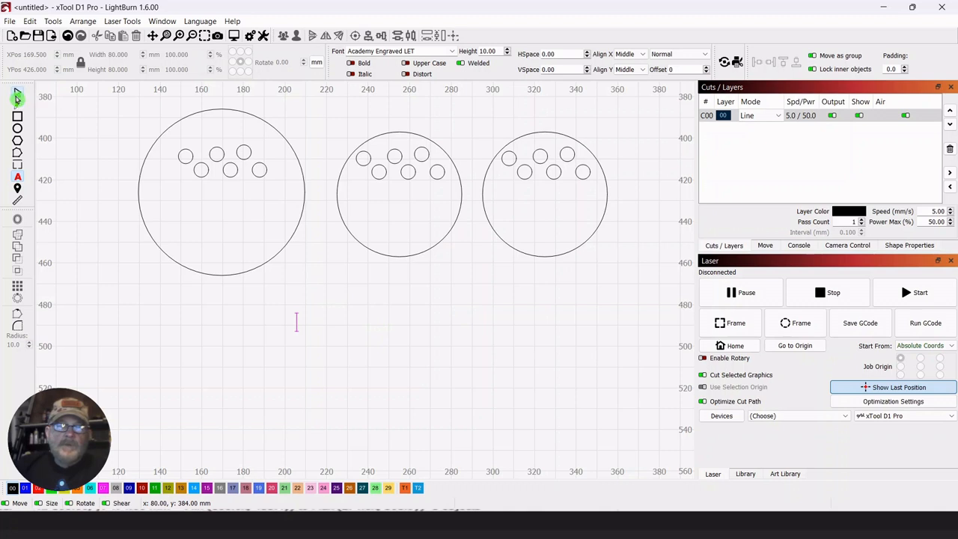
Add the text "FLOWERS" just below the 80 mm circle.
click(18, 179)
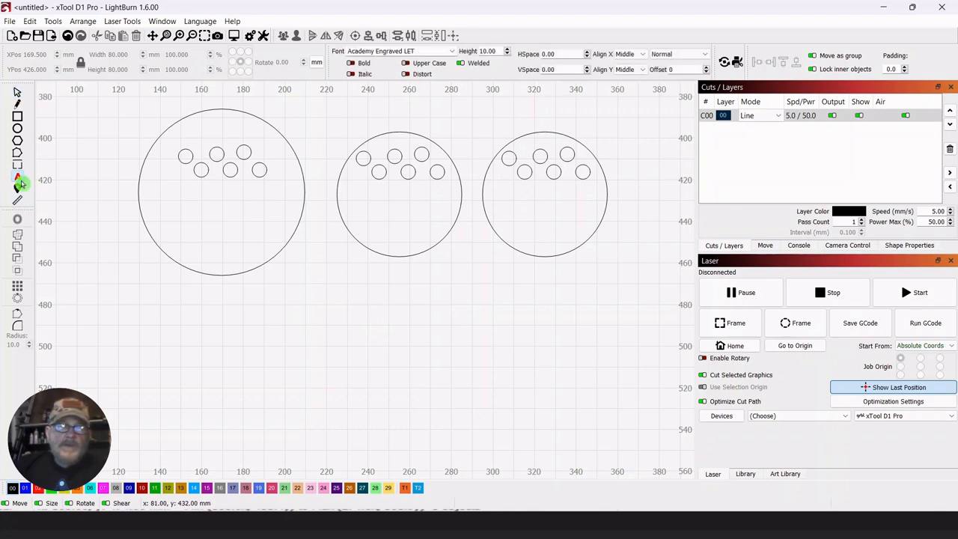
click(291, 292)
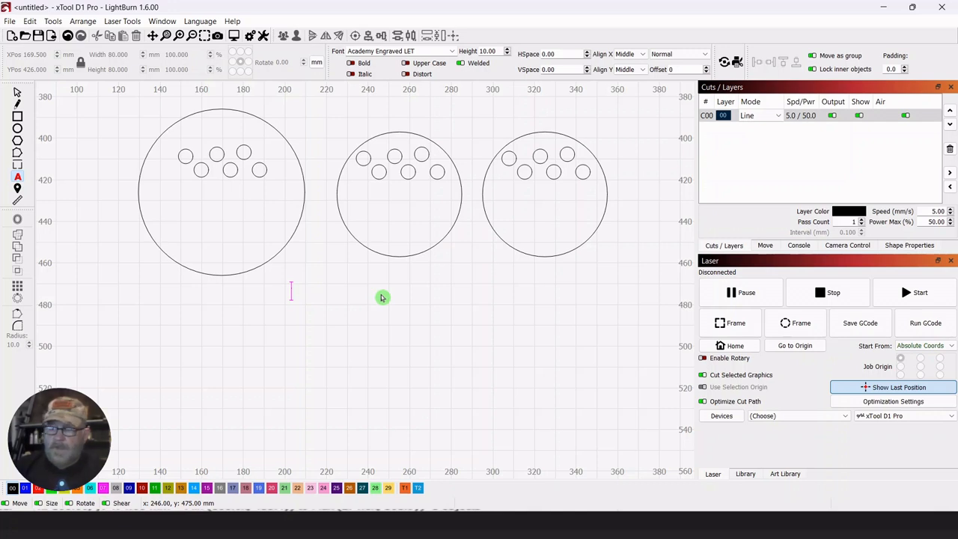
text(FLOWERS)
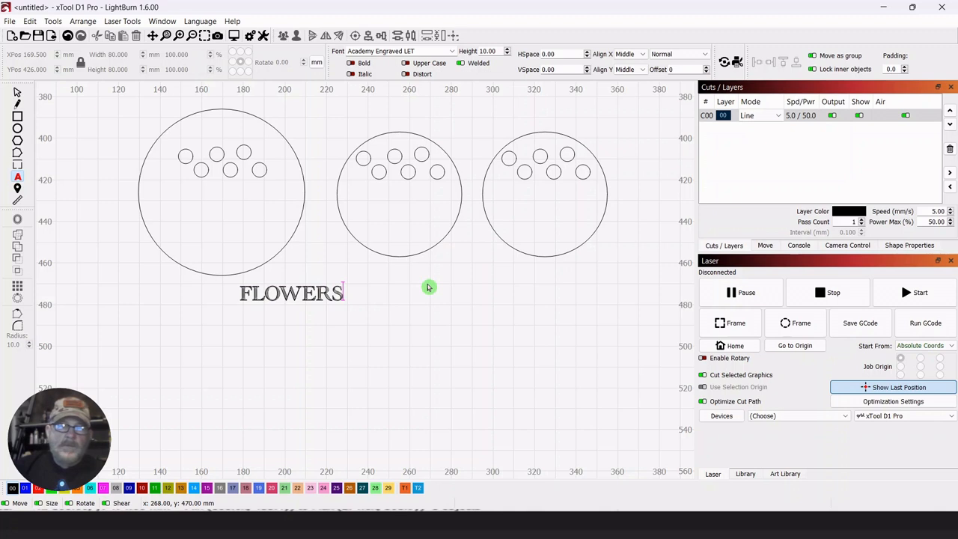
click(15, 96)
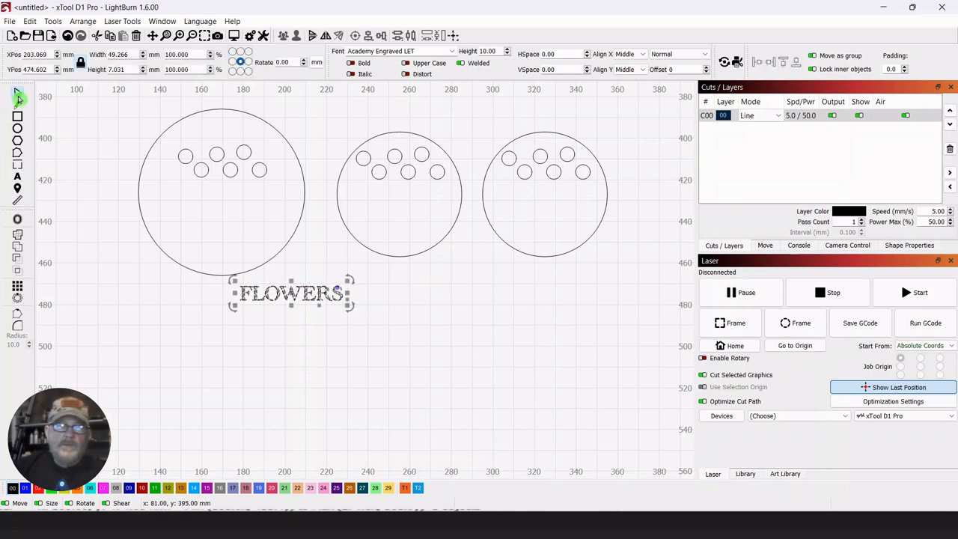
Add the text "FOR" on its own line just below "FLOWERS".
click(18, 179)
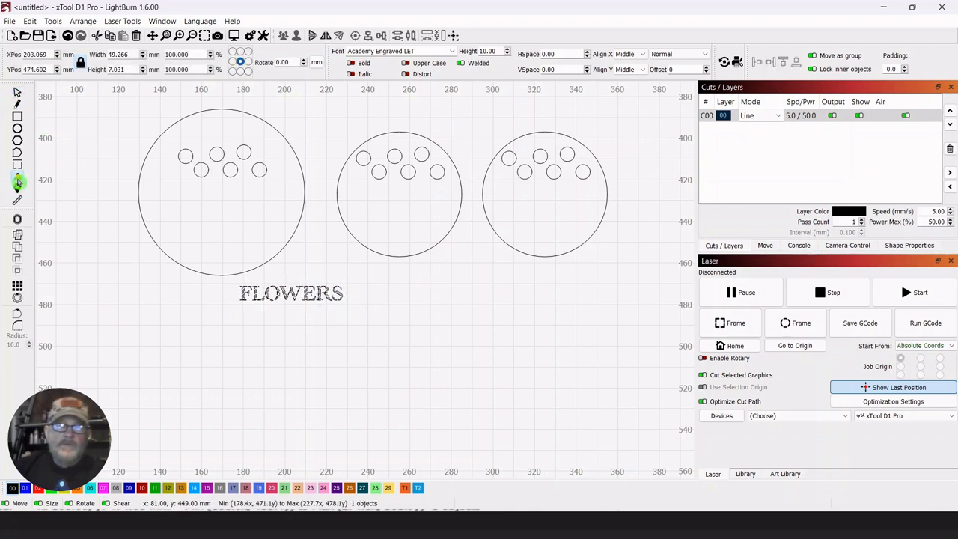
click(277, 327)
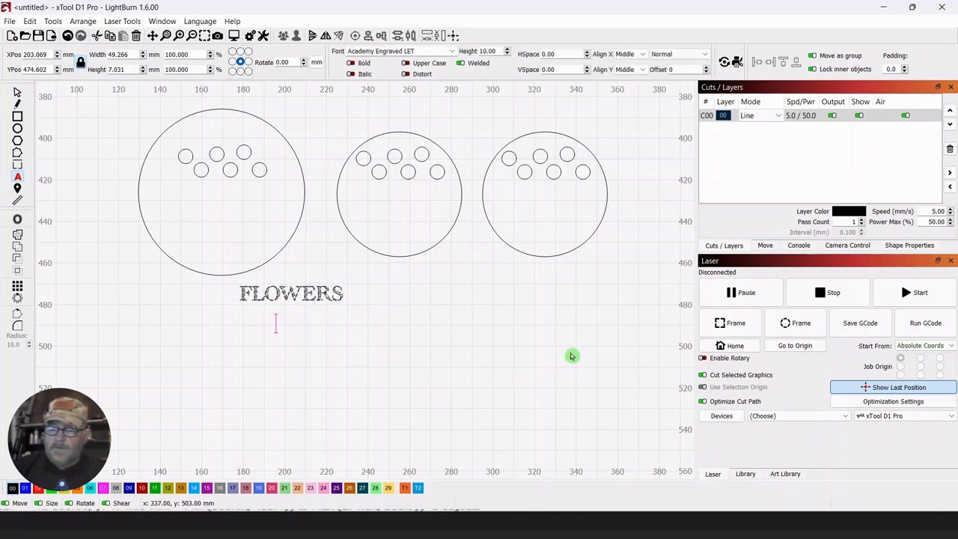
text(FOR)
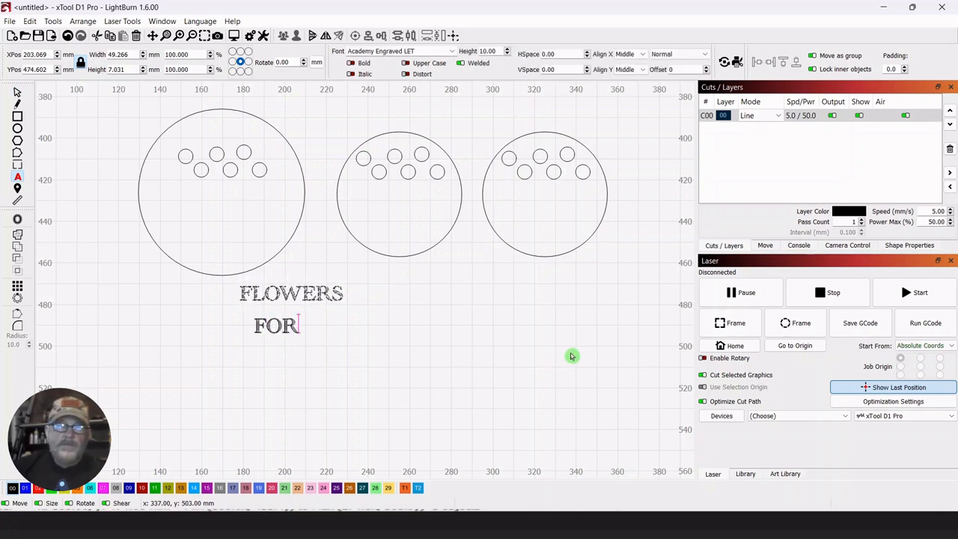
click(18, 95)
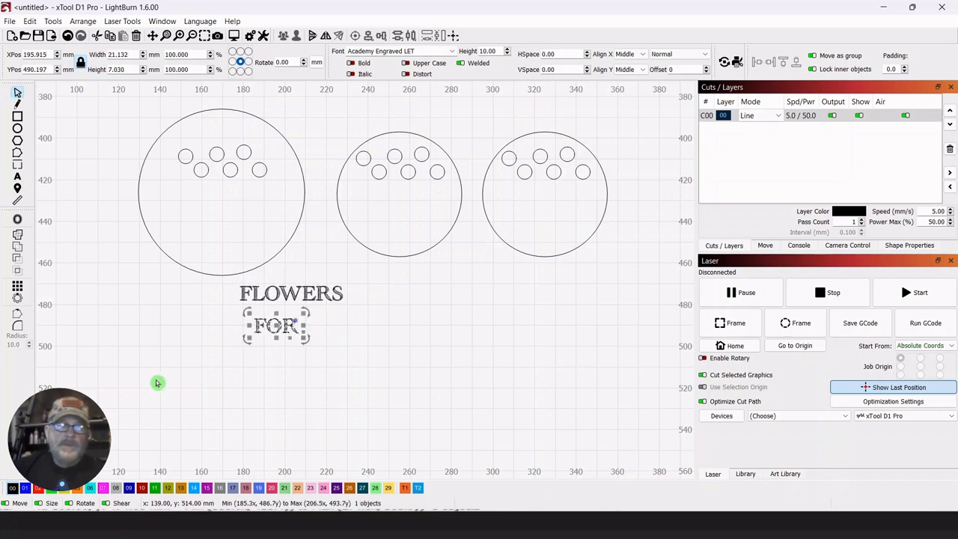
Add the text "MAMA" on its own line below "FOR".
click(17, 179)
click(246, 366)
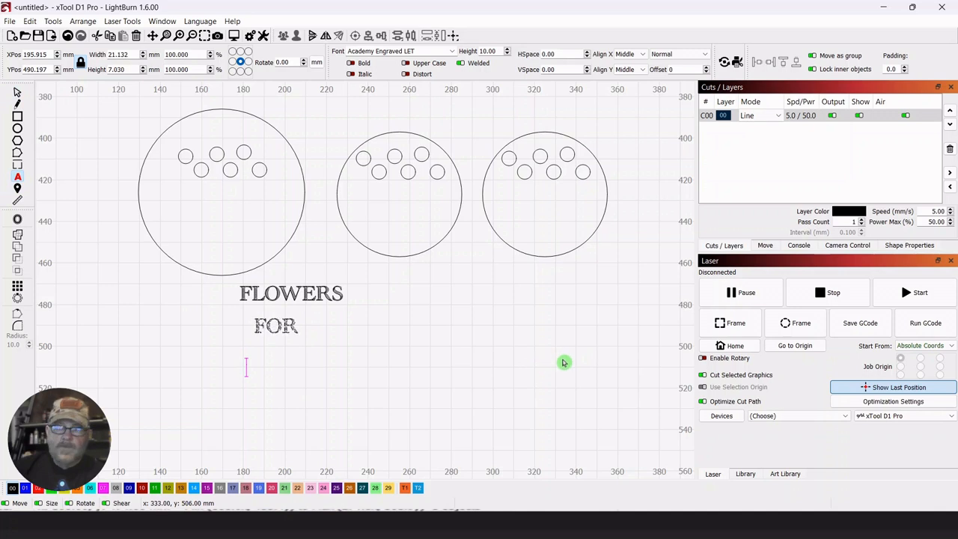
text(MA)
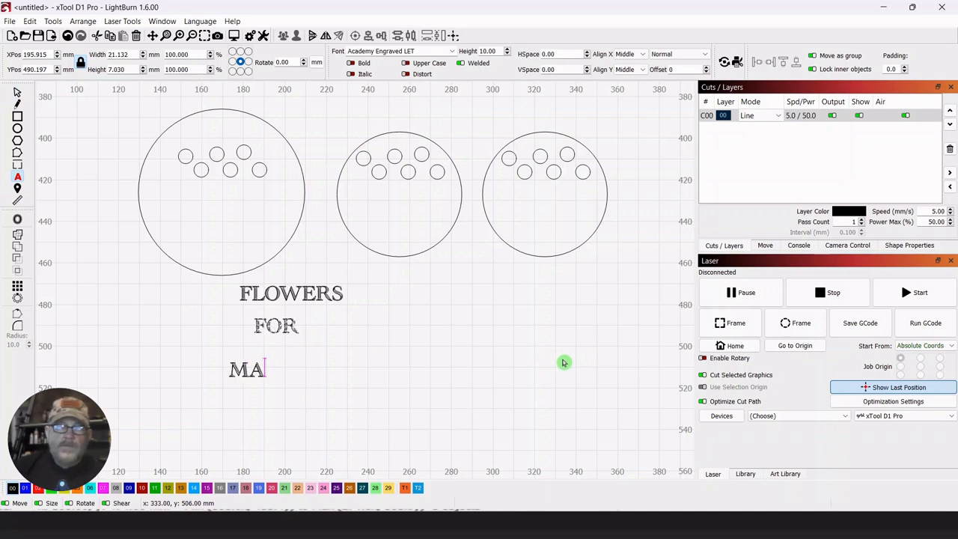
text(MA)
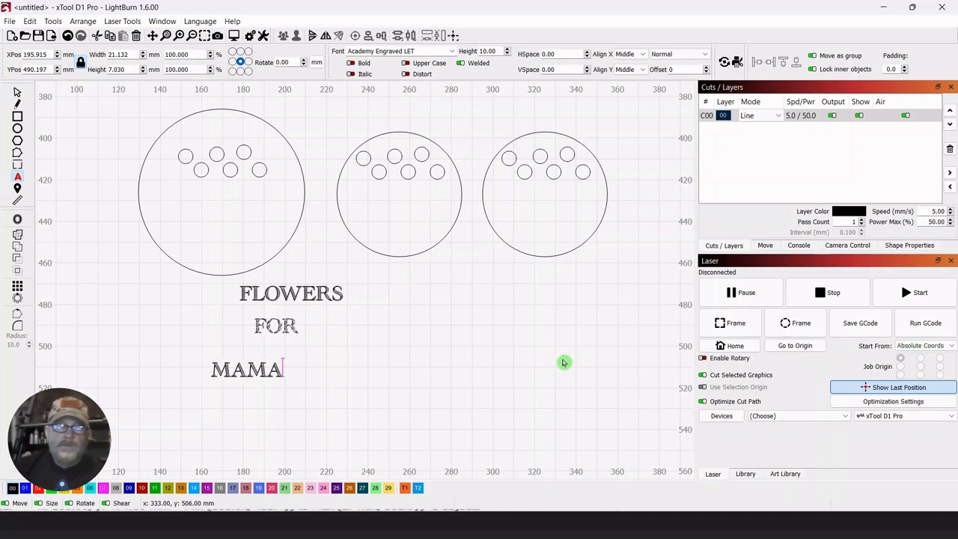
click(17, 93)
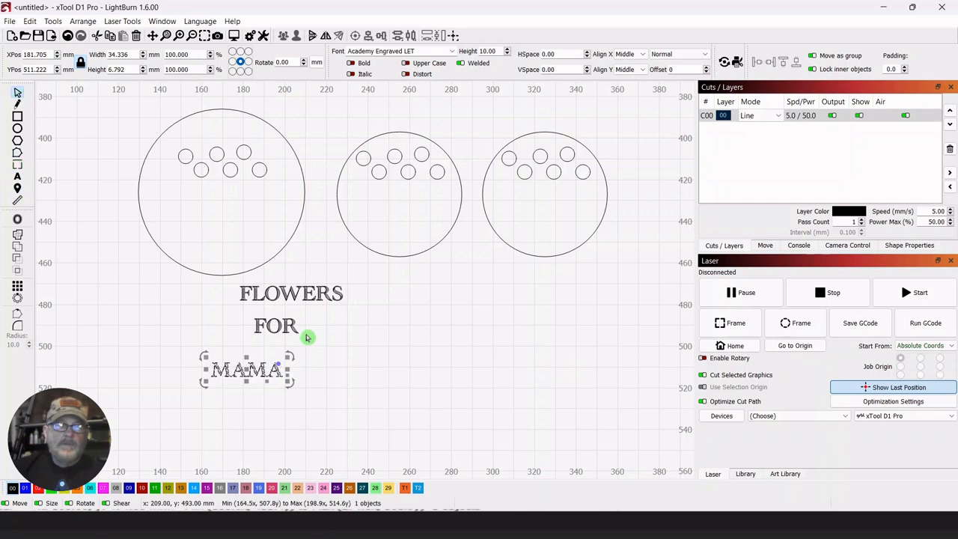
Move the "FLOWERS" text into the 80 mm circle below its holes and bend it into an upward arch about 52 mm wide.
click(375, 376)
drag(345, 274, 274, 195)
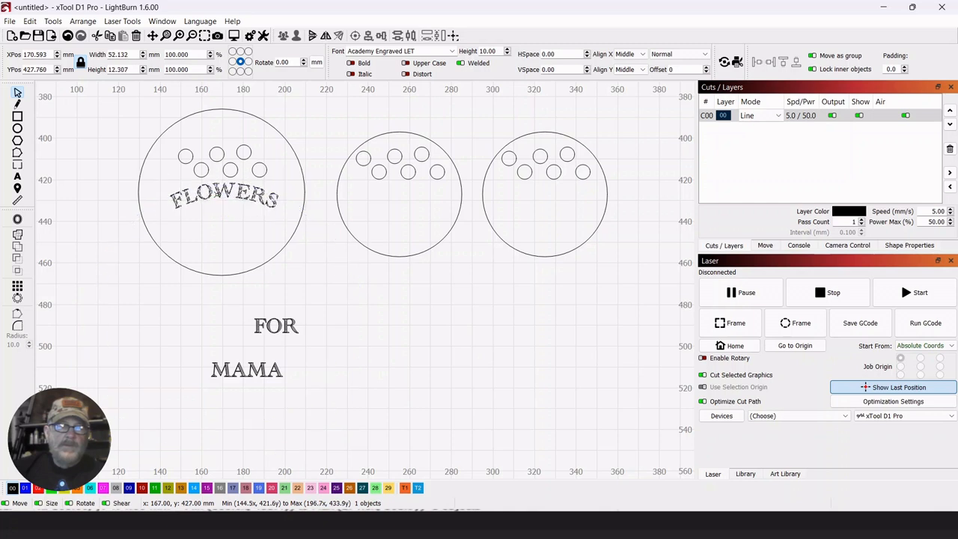
drag(216, 194, 218, 199)
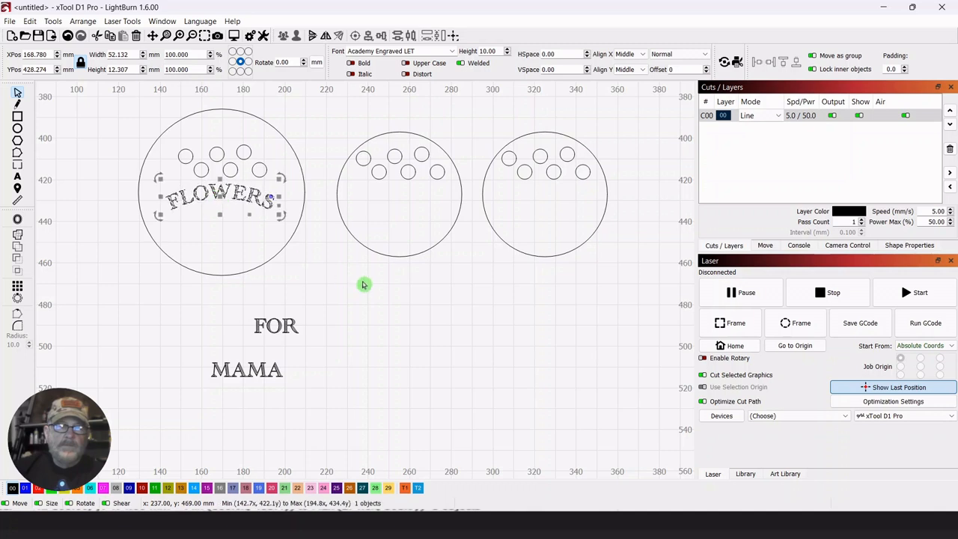
click(365, 284)
Centre the arched "FLOWERS" text on the 80 mm circle with Align V-Center and slightly flatten its arch.
click(257, 198)
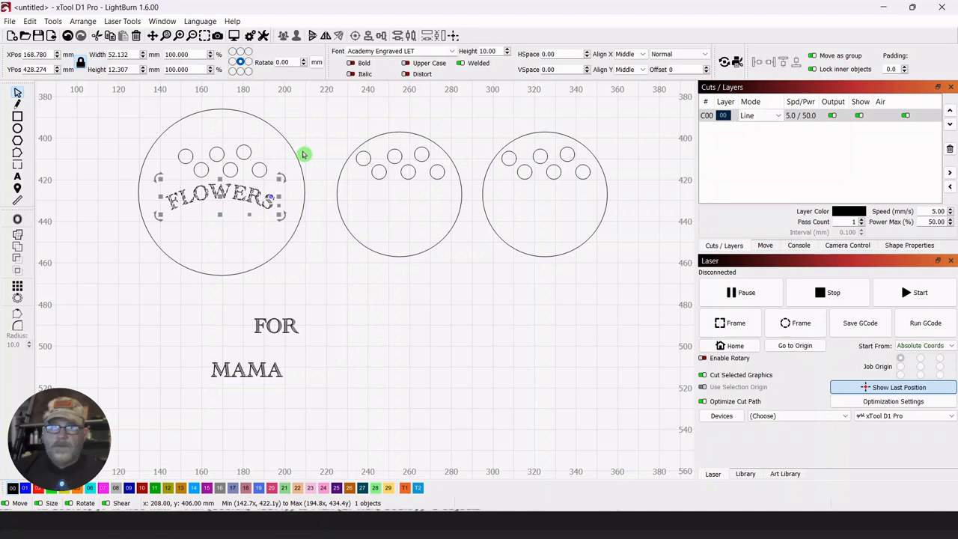
shift+click(300, 159)
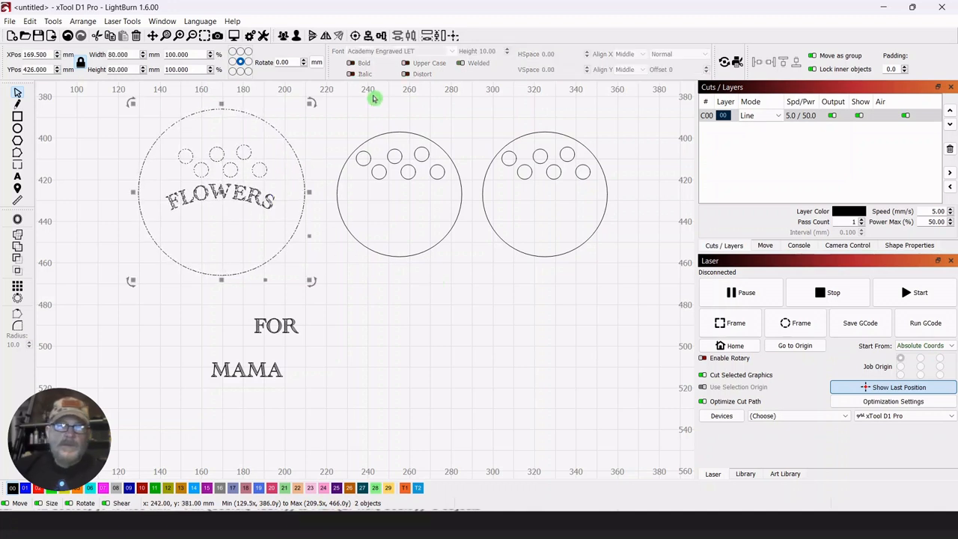
click(368, 36)
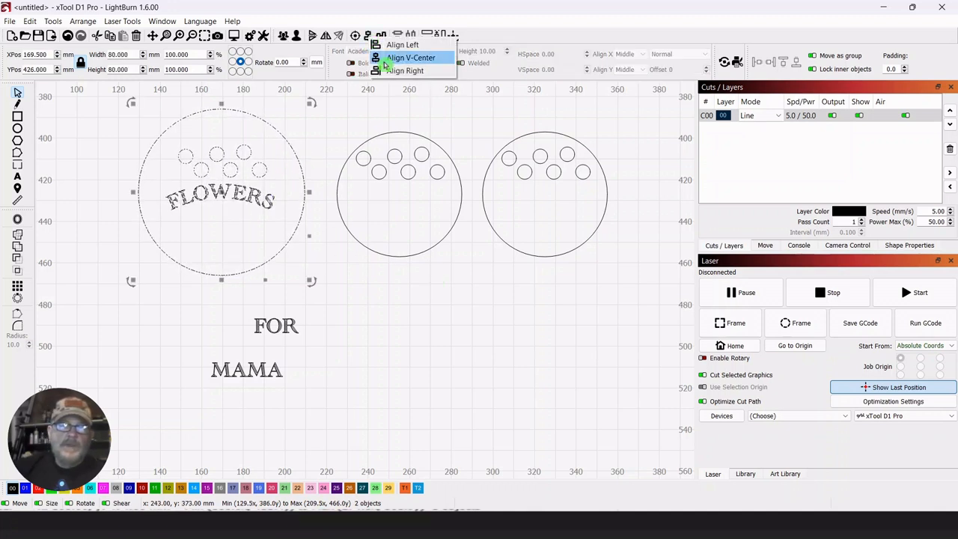
click(384, 60)
click(427, 355)
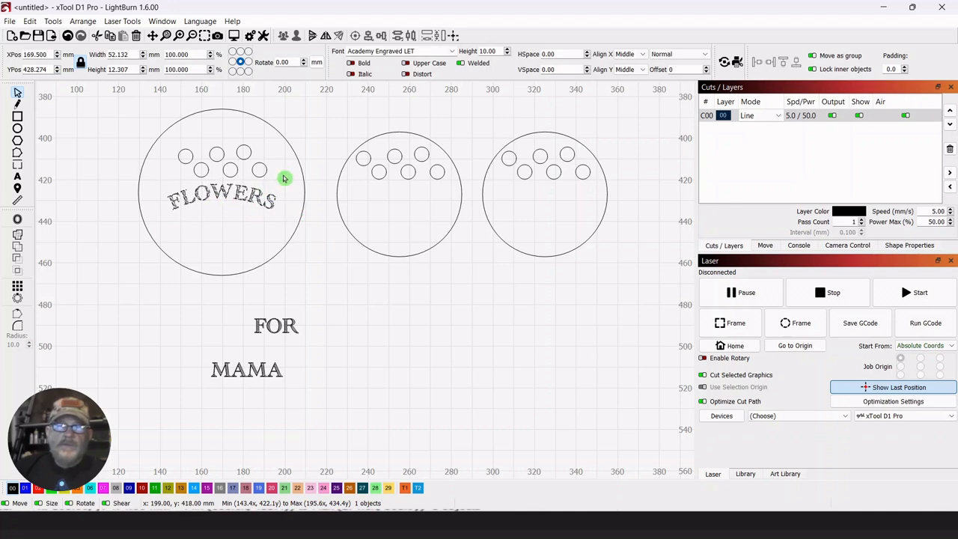
drag(284, 178, 285, 178)
click(398, 302)
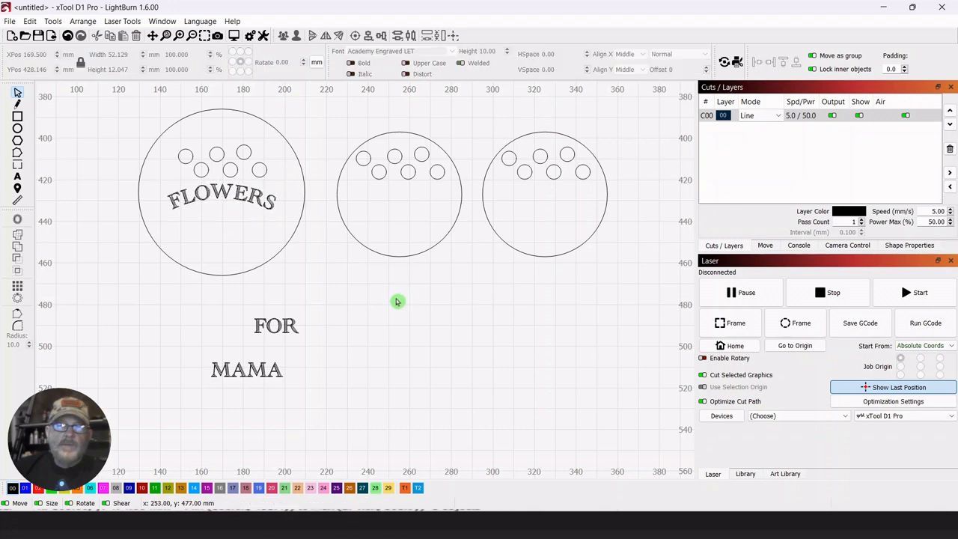
Move the "FOR" text under the "FLOWERS" arch and shrink it to about 17.5 mm wide.
click(258, 326)
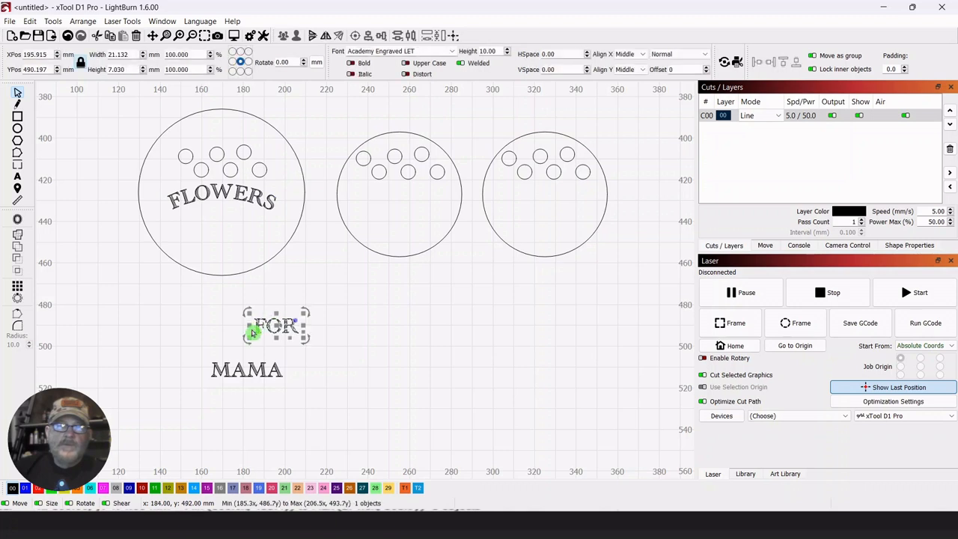
drag(280, 323, 245, 226)
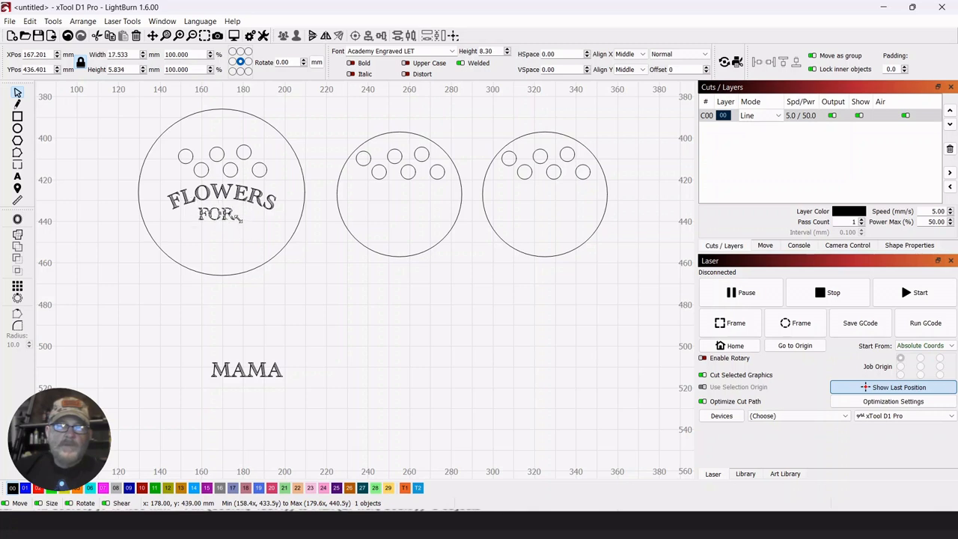
drag(215, 216, 226, 216)
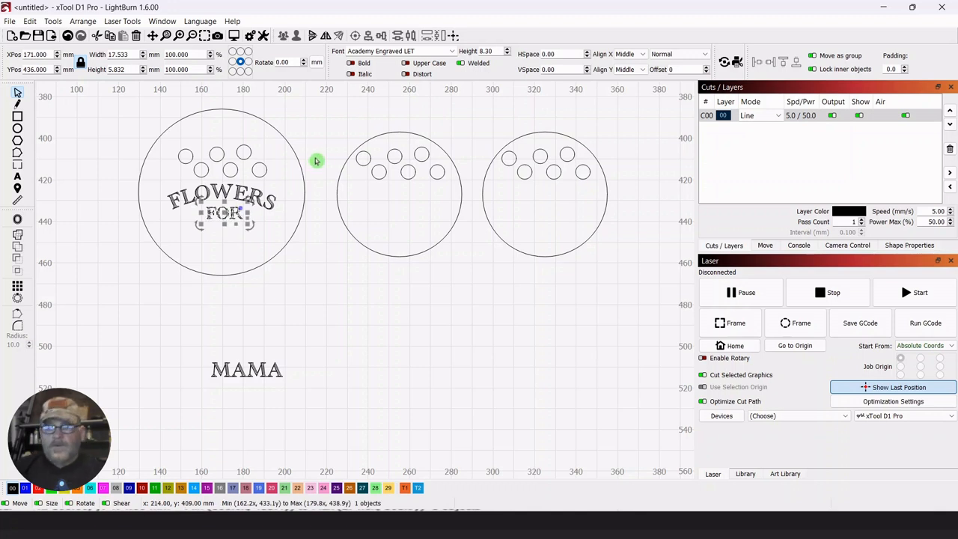
Centre the "FOR" text on the 80 mm circle with Align V-Center.
drag(308, 138, 292, 156)
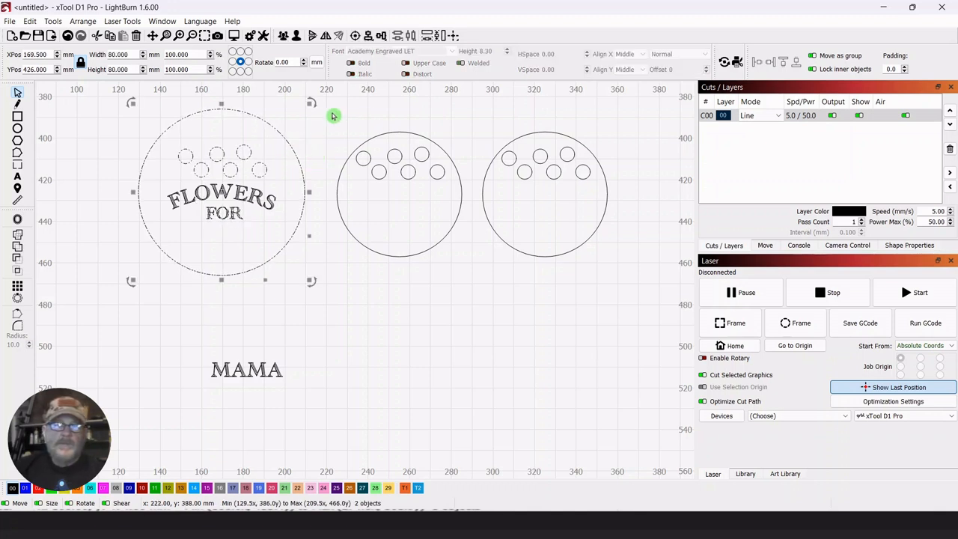
click(369, 36)
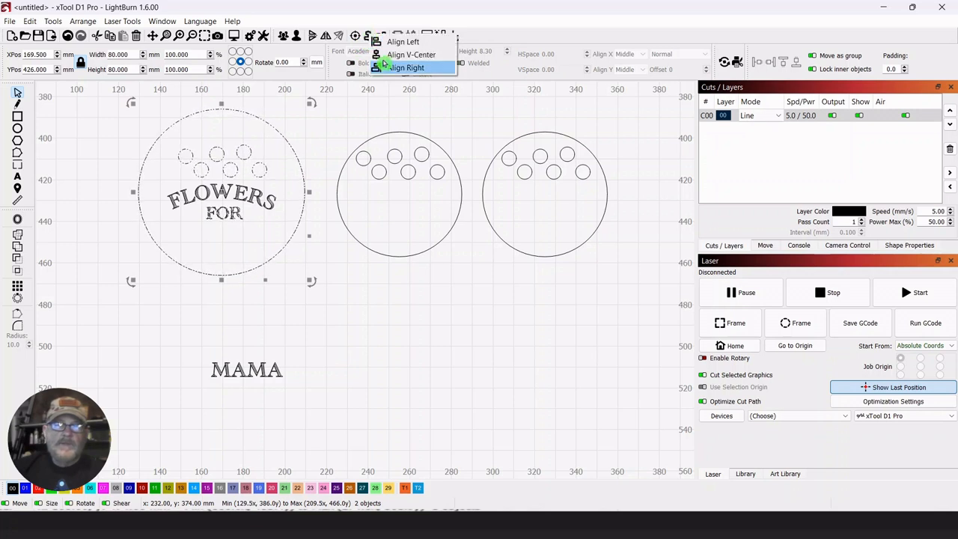
click(384, 58)
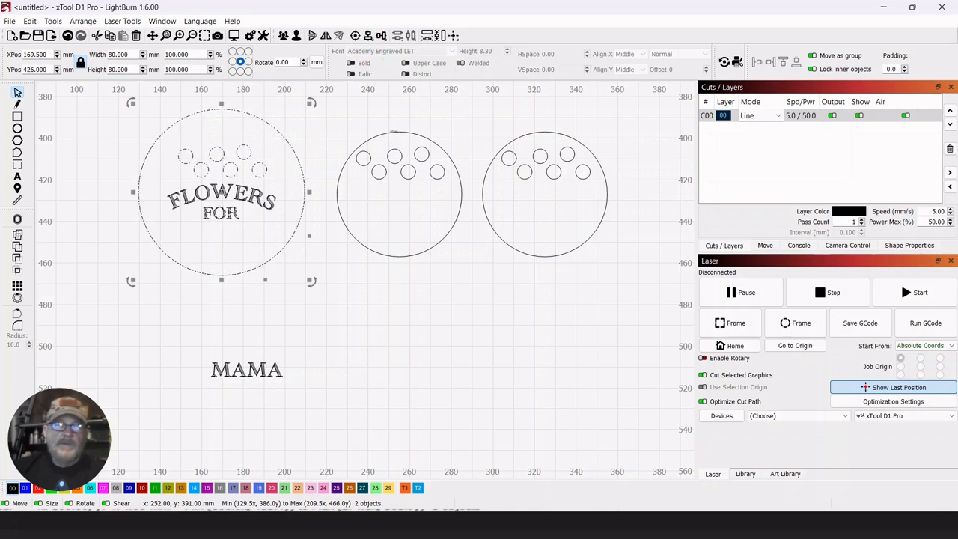
click(427, 323)
Place the "MAMA" text below "FOR", enlarged to about 54 mm wide, and centre it on the 80 mm circle with Align V-Center.
drag(289, 350, 190, 407)
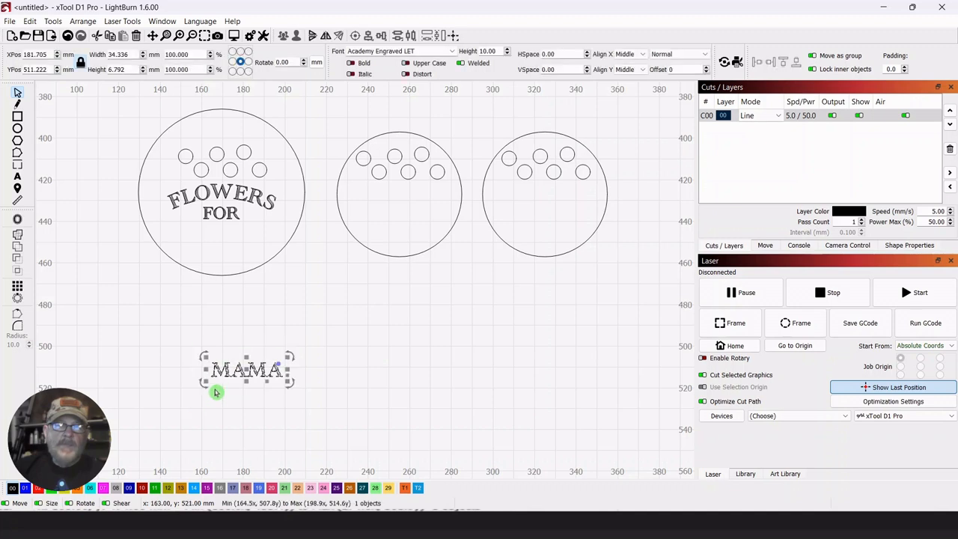
drag(290, 357, 224, 241)
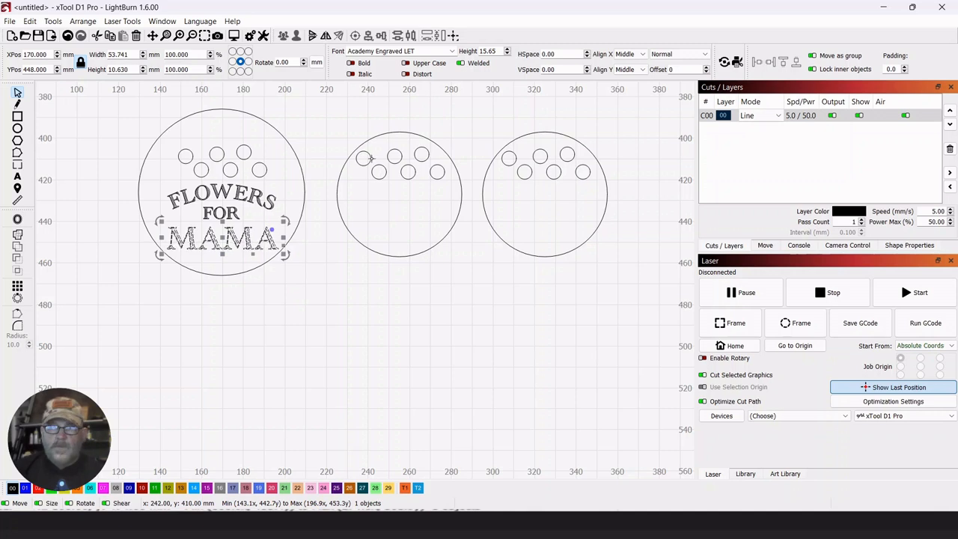
shift+click(303, 170)
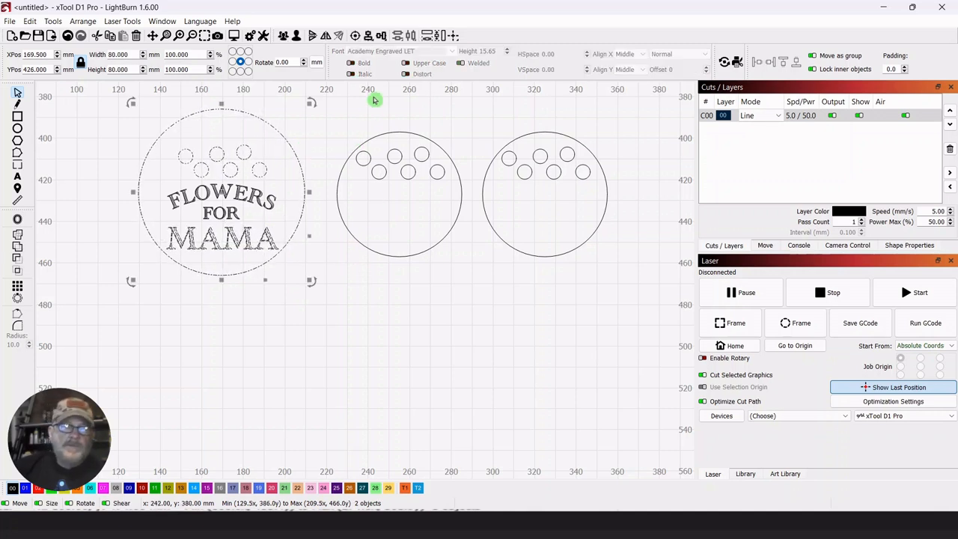
click(374, 42)
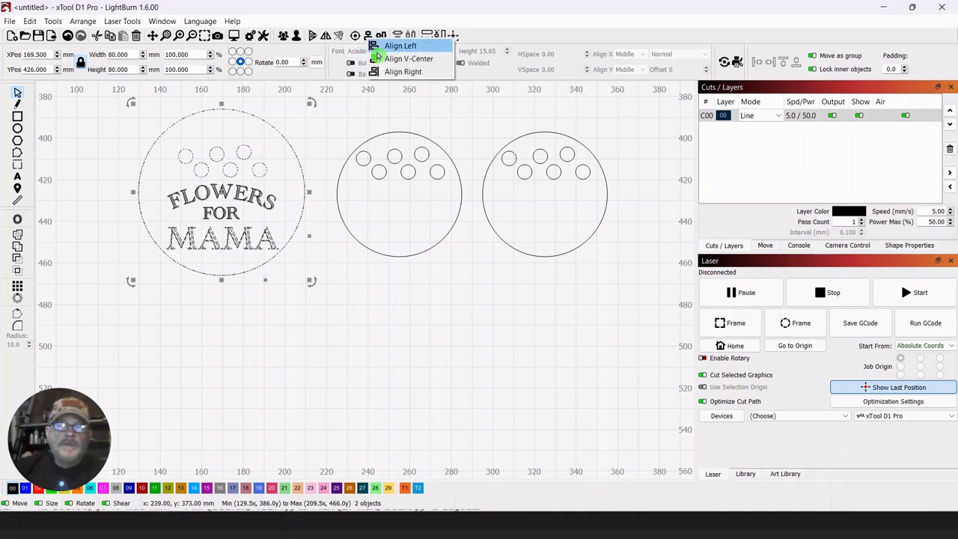
click(384, 61)
click(423, 333)
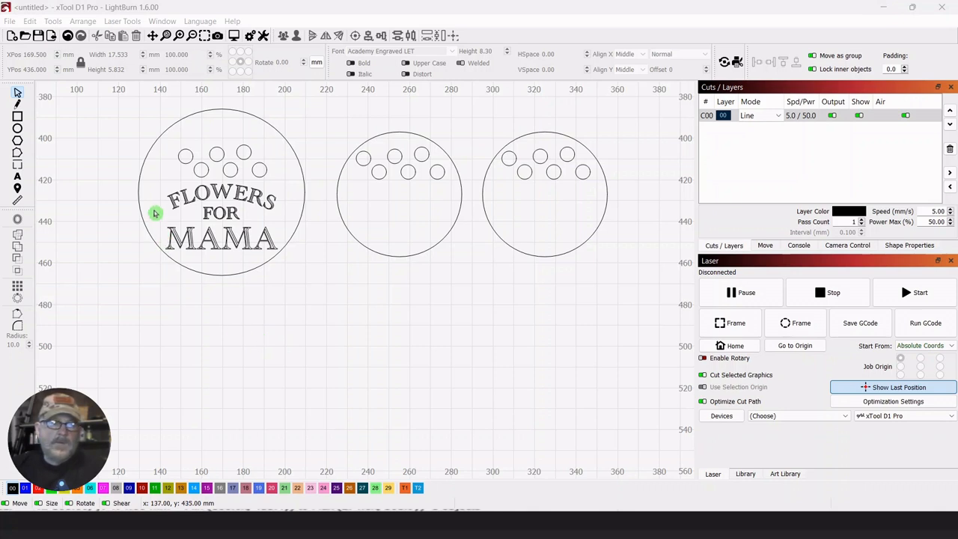
drag(157, 192, 274, 239)
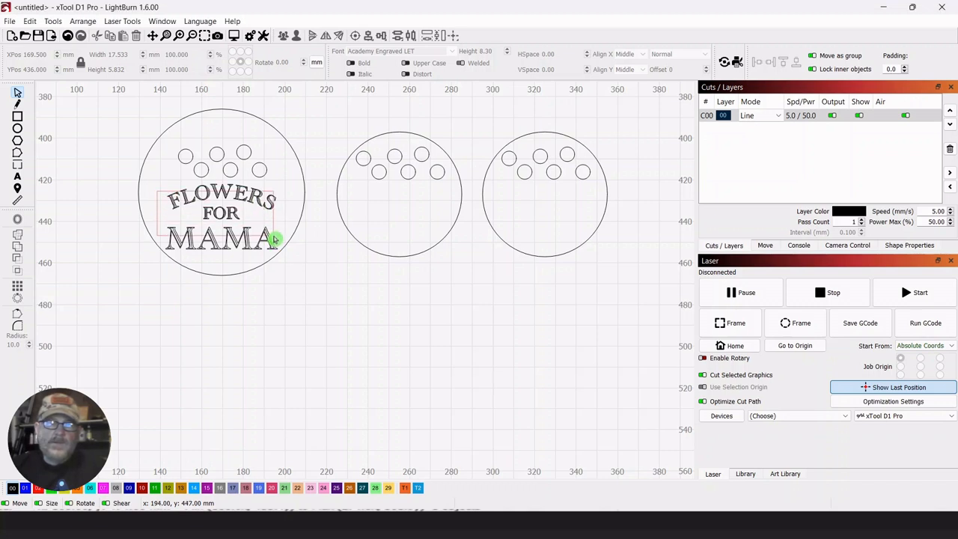
drag(274, 240, 269, 239)
drag(268, 238, 283, 238)
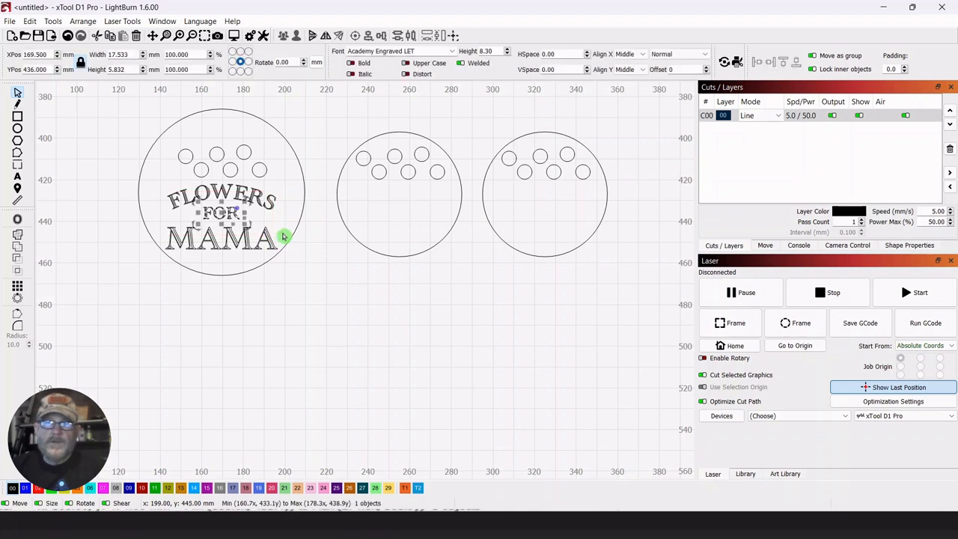
click(331, 304)
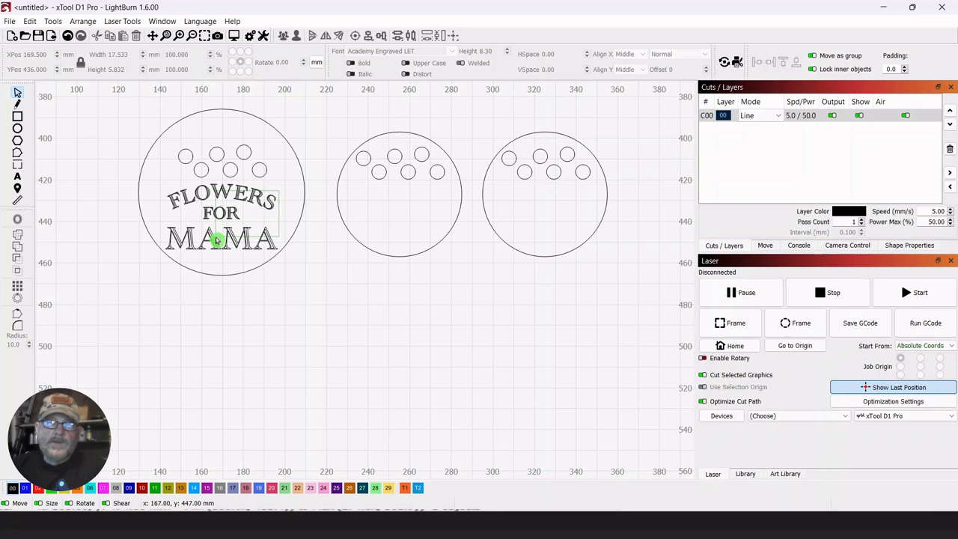
Select the three text lines inside the 80 mm circle together and assign them to red layer 02.
drag(216, 240, 215, 240)
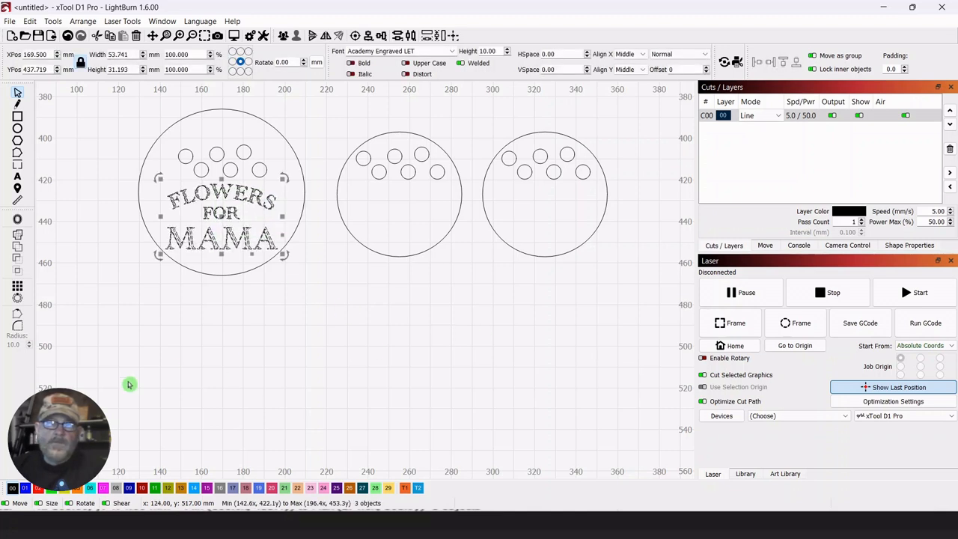
click(39, 488)
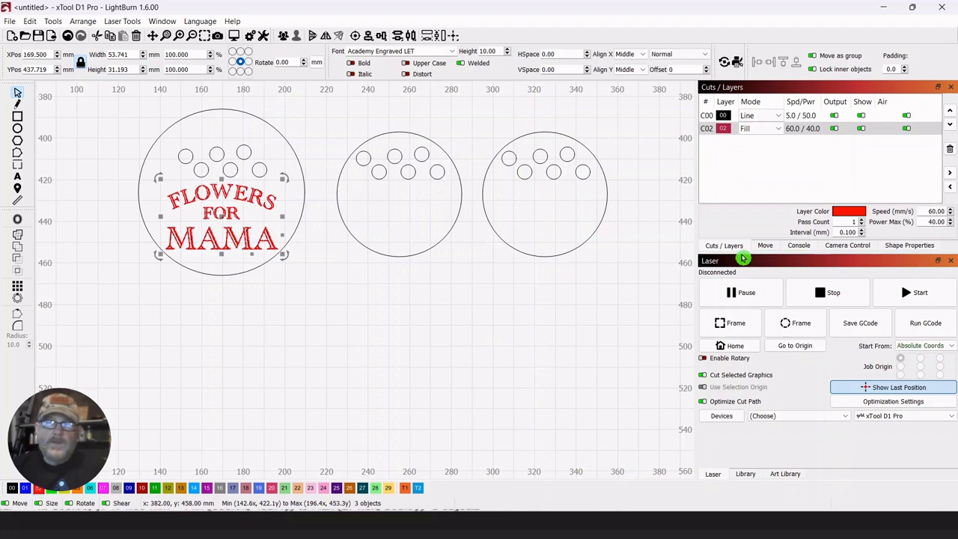
Set layer 02 to Line mode with a maximum power of 30%.
click(778, 128)
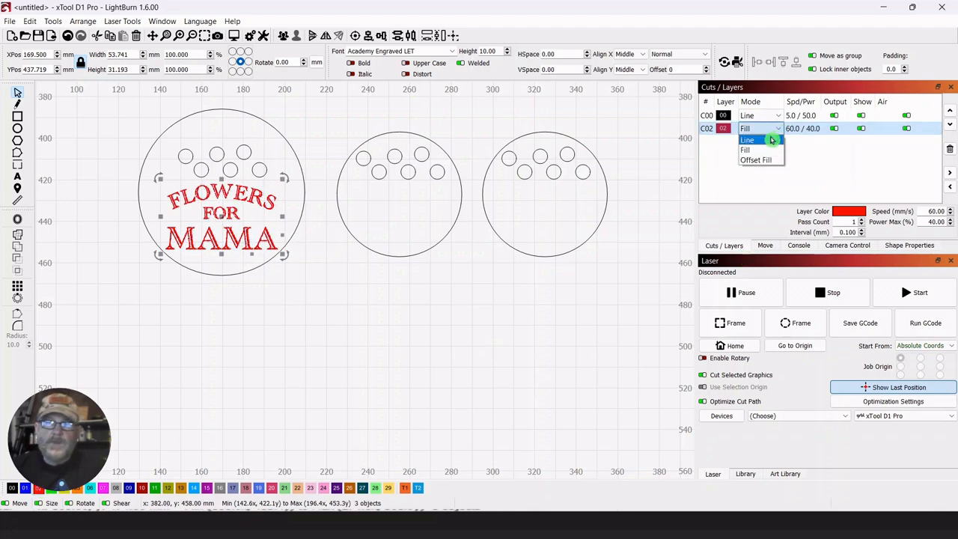
click(760, 142)
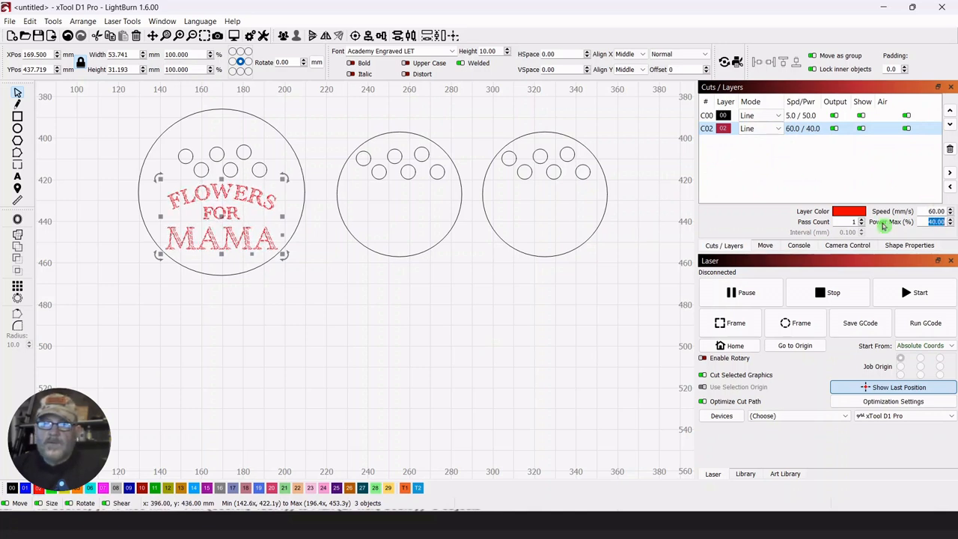
text(3)
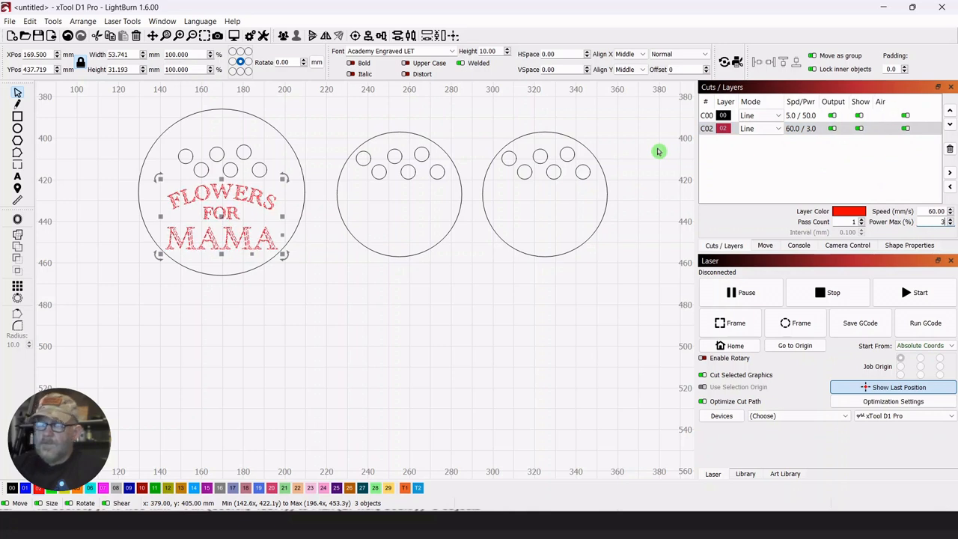
text(0)
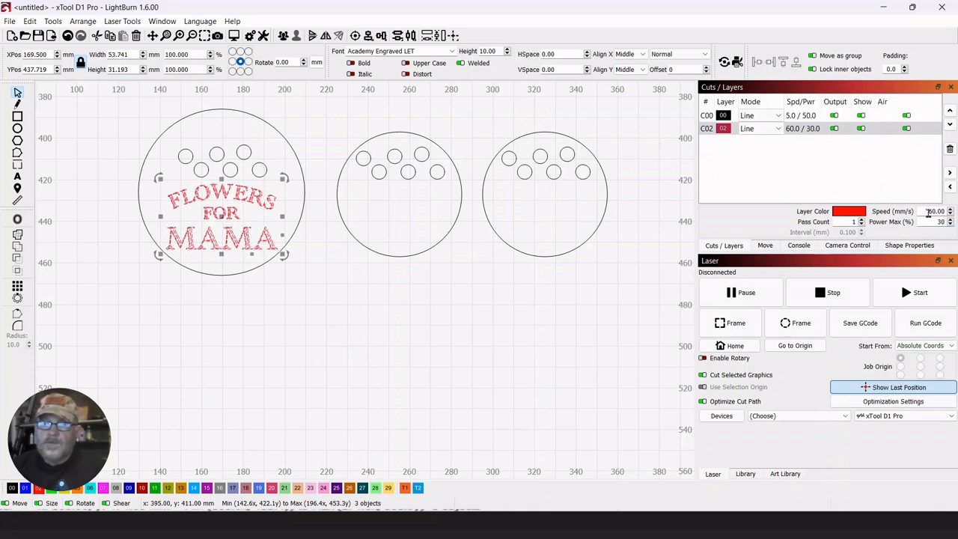
Set the speed of red layer 02 to 80 mm/s and move that layer above layer 00 in the cut order.
key(shift+Tab)
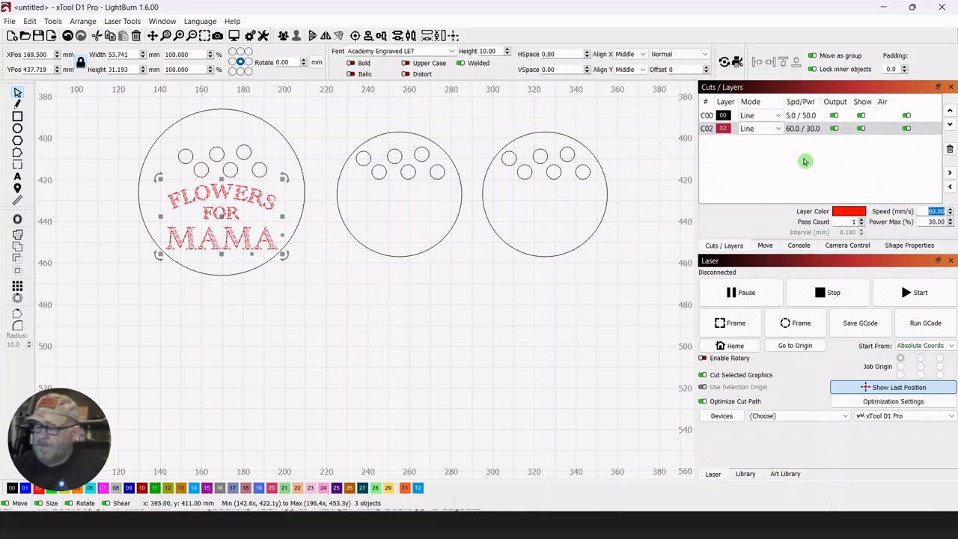
text(80)
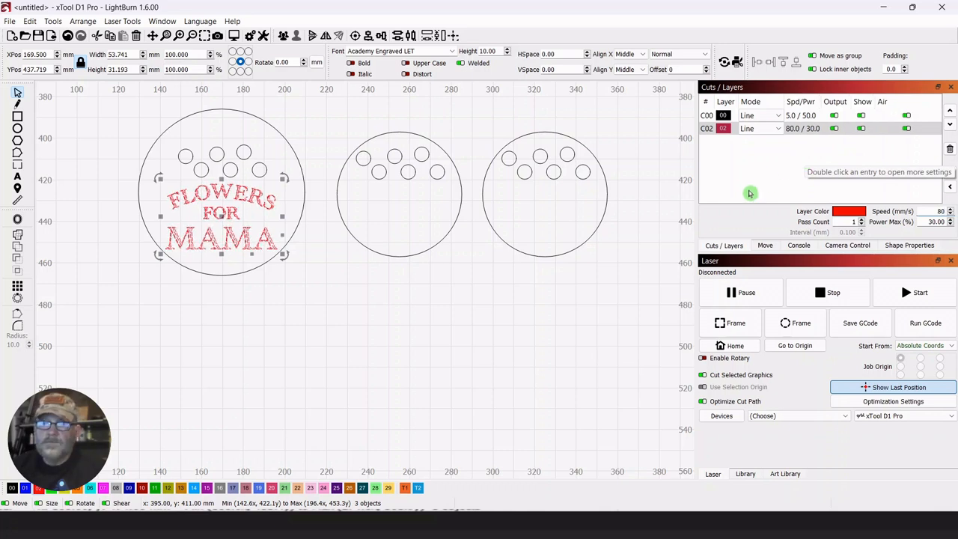
click(657, 243)
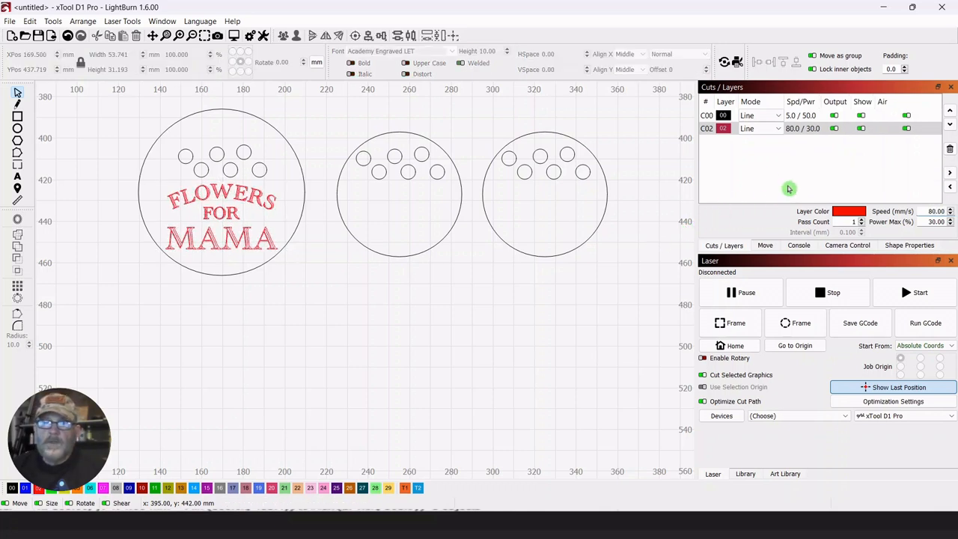
click(722, 129)
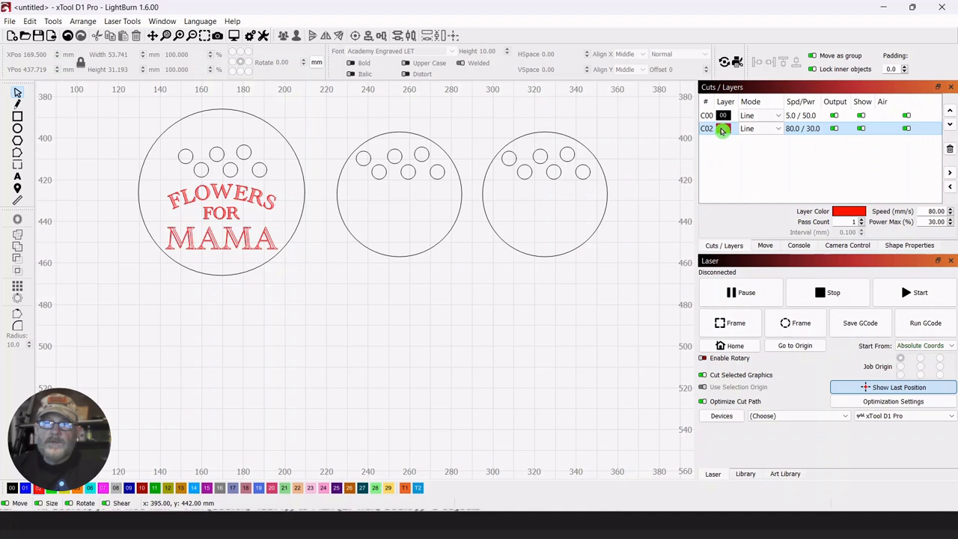
drag(722, 130, 720, 117)
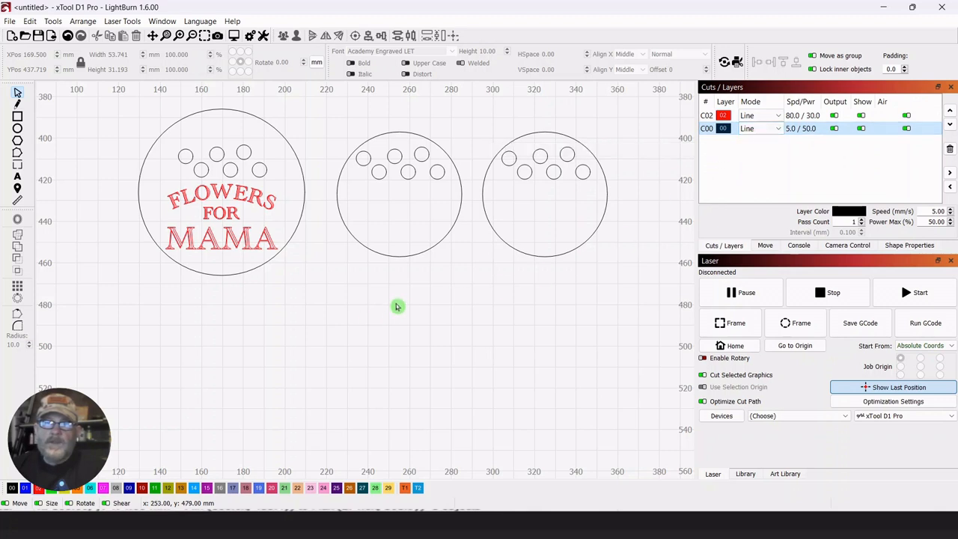
drag(396, 306, 424, 338)
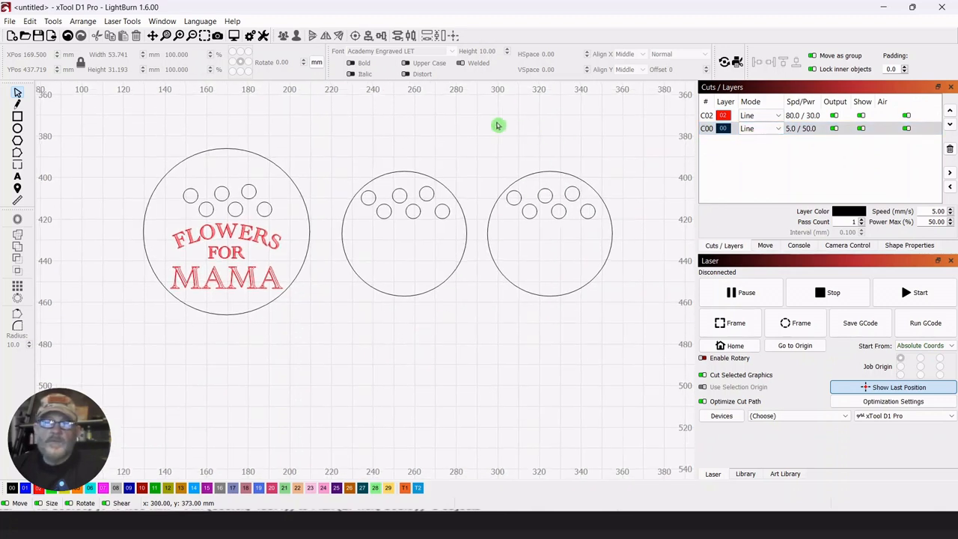
drag(487, 125, 459, 123)
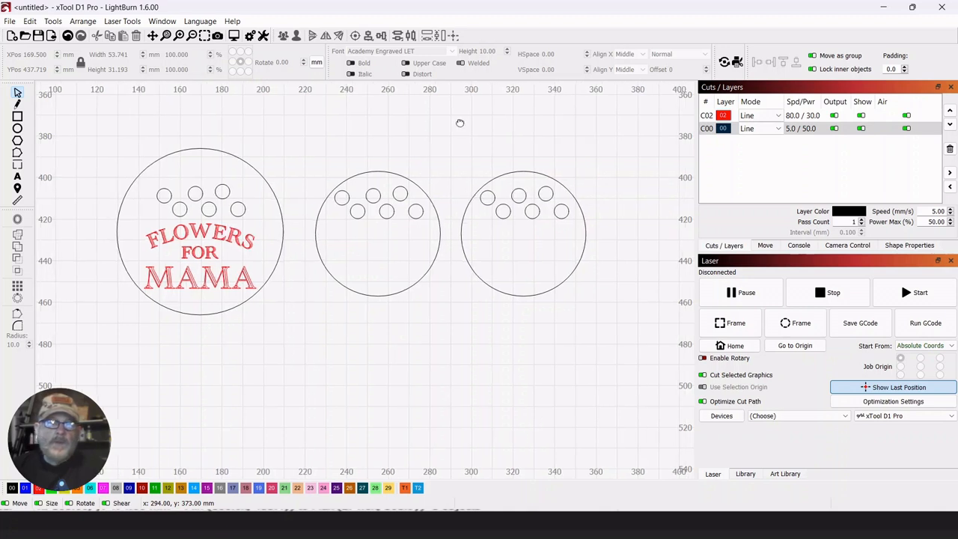